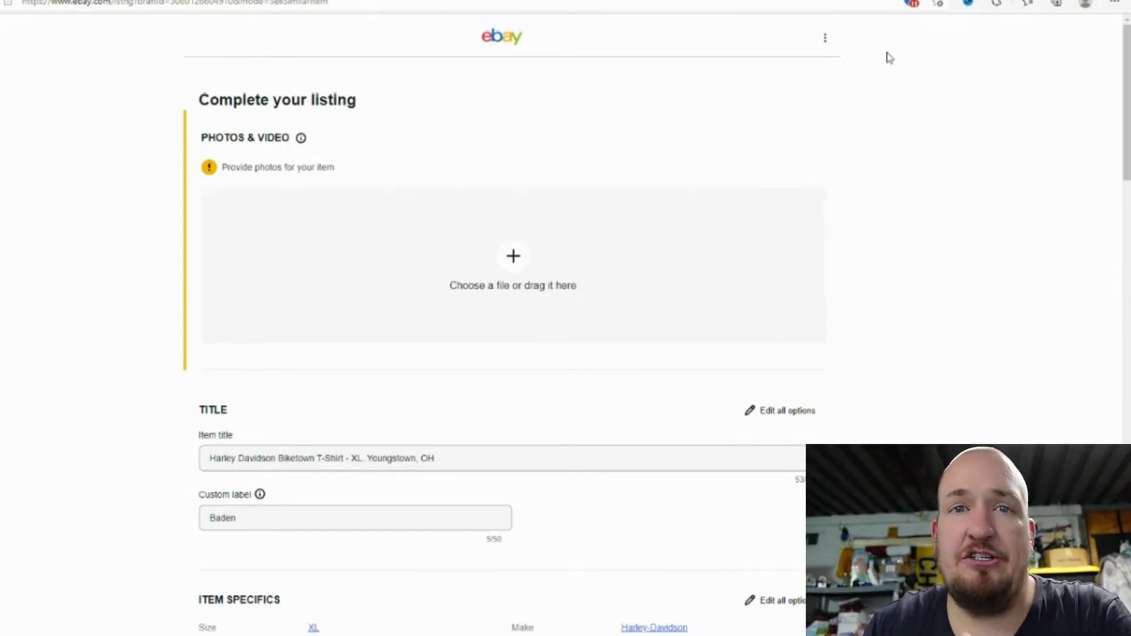
Step: Show the PHOTOS & VIDEO tips: .jpeg, .png, .gif, .tiff, .heic or .bmp images, at least 500px
click(825, 39)
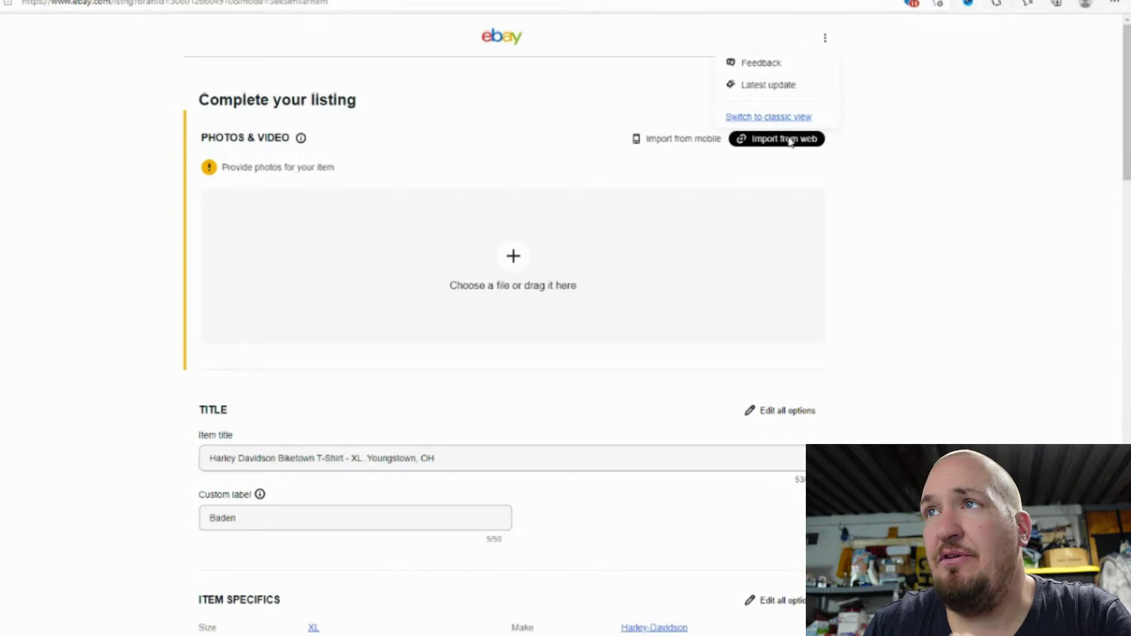
click(922, 177)
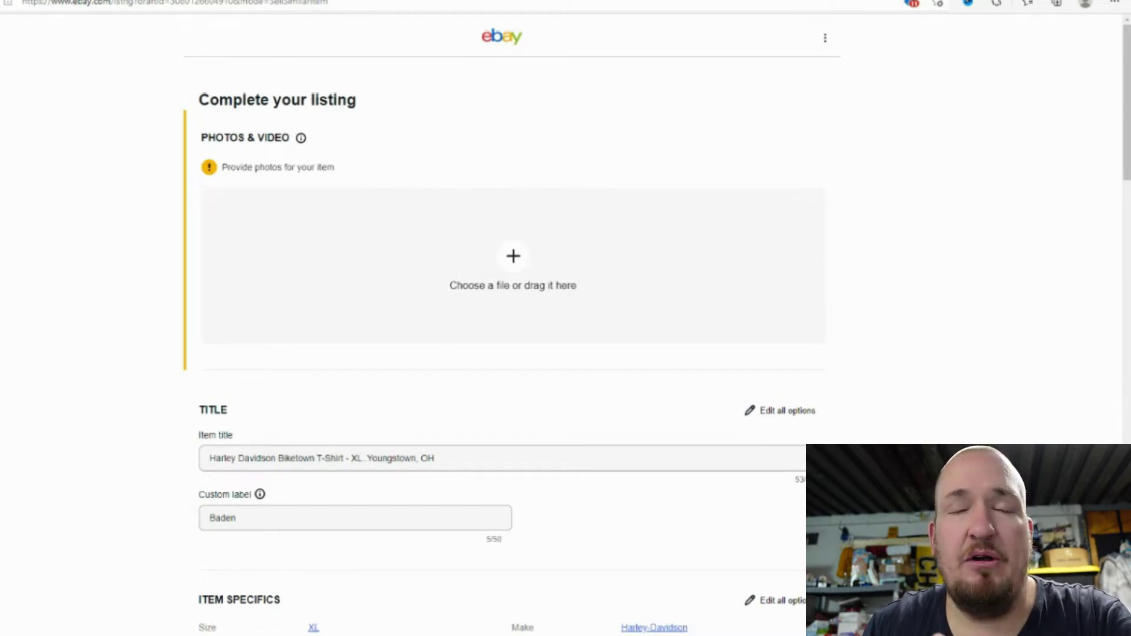
click(302, 138)
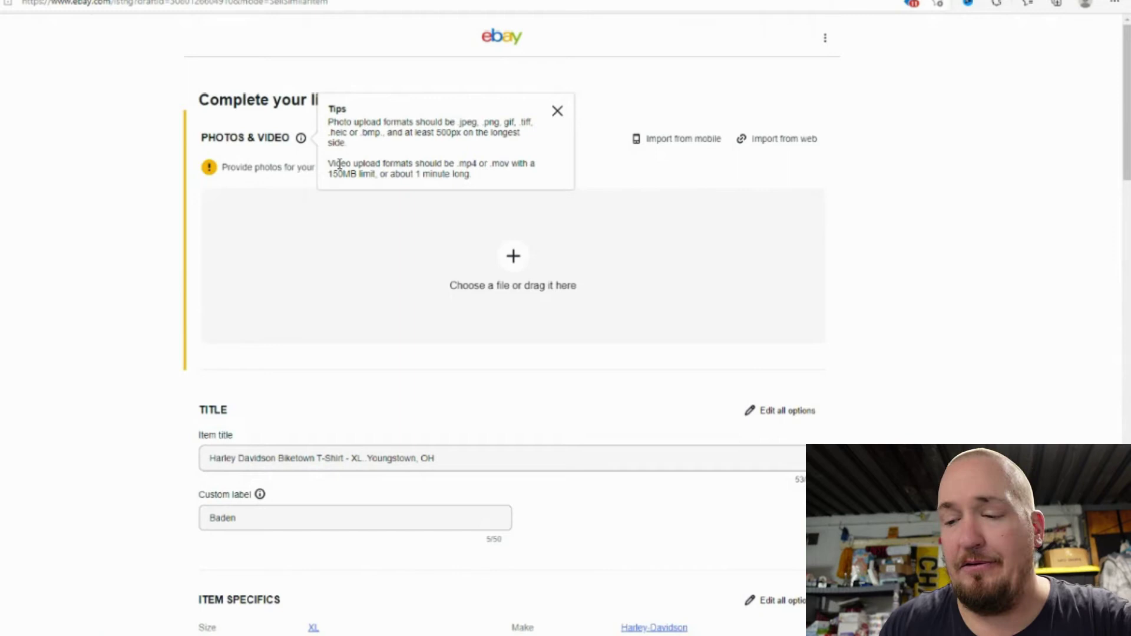
scroll(463, 430, down, 3)
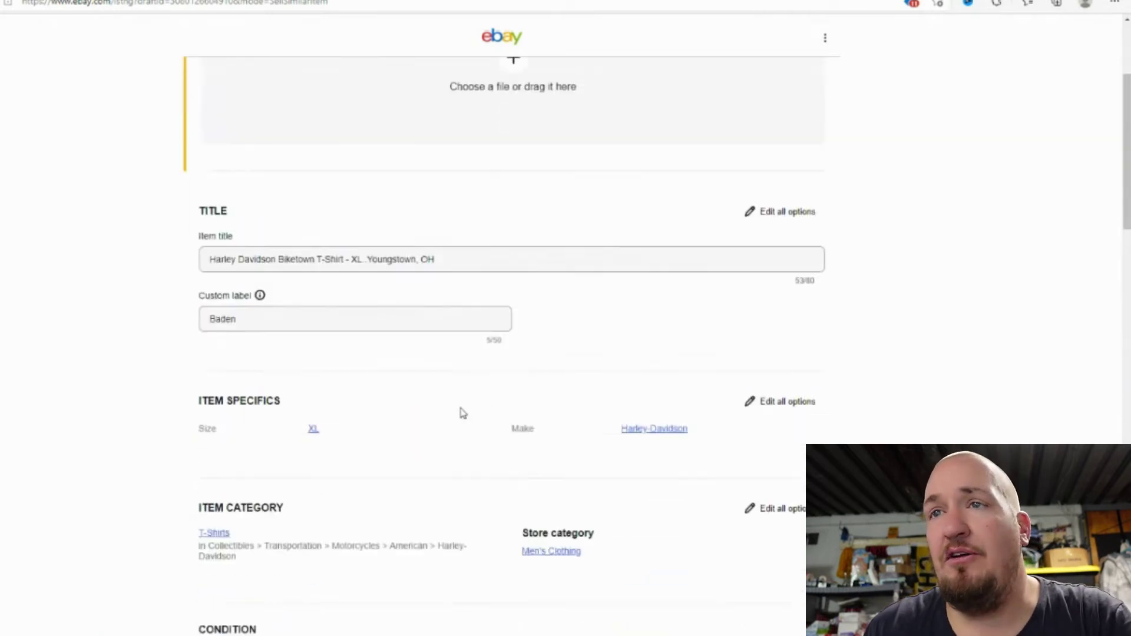
scroll(463, 414, down, 1)
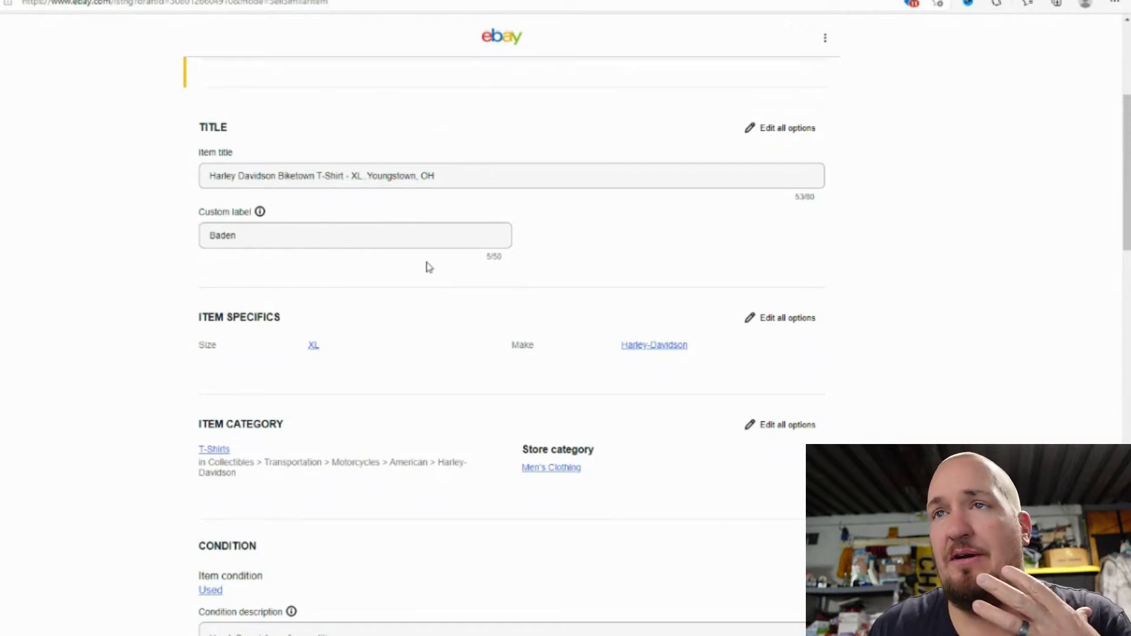
scroll(424, 265, down, 9)
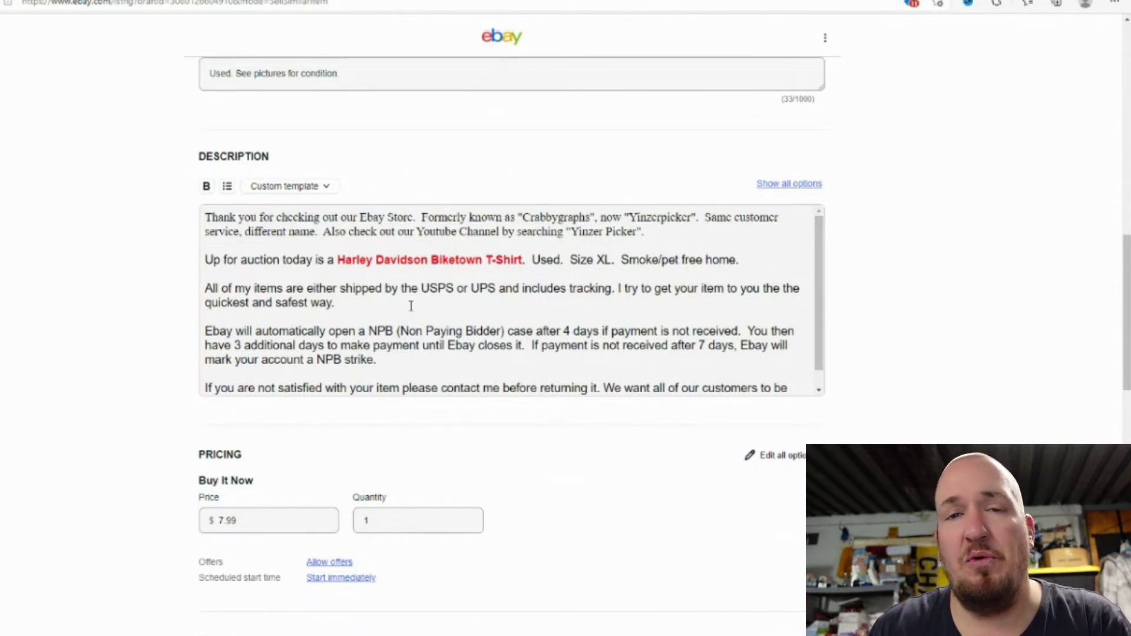
scroll(348, 252, up, 9)
Step: Replace the T-shirt title with 'Funko Pop Home Jabba The Hut - Ceramic Mug Cup - Star Wars - BRAND NEW'
drag(462, 177, 158, 193)
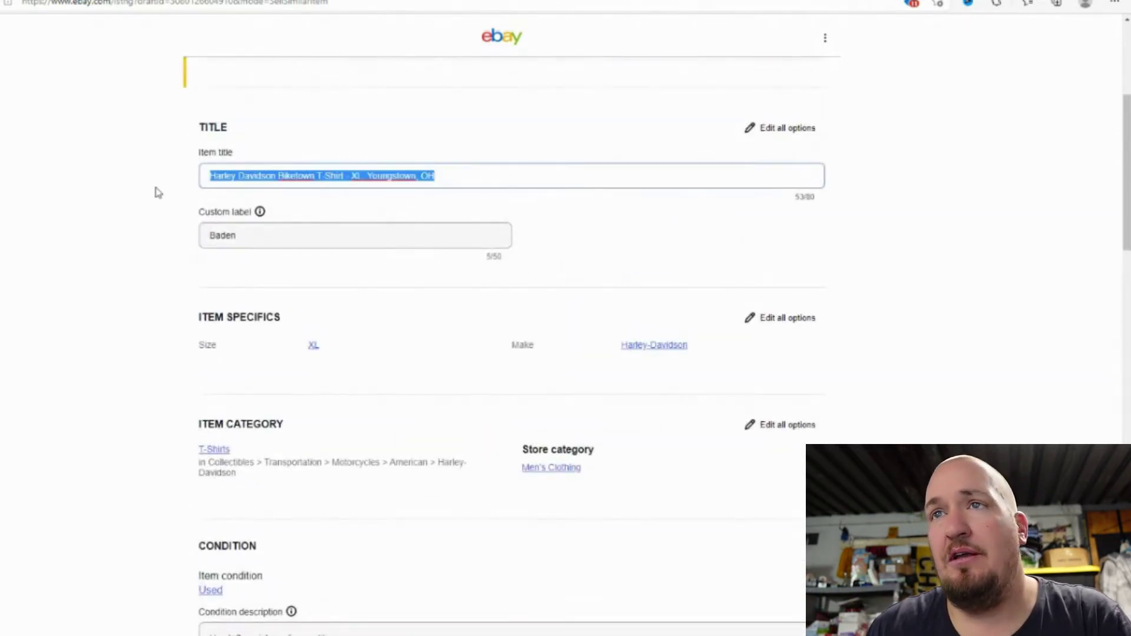
text(Jabba The Hut - Ceramic Mug Cup - Funko Pop Home - Star Wars - NEW)
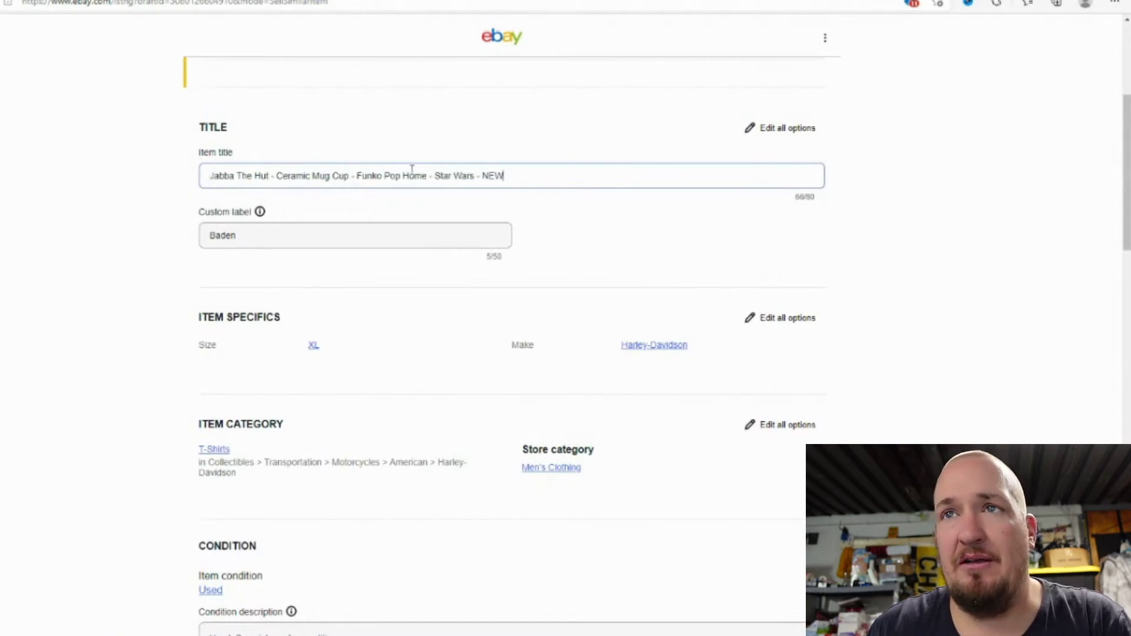
drag(427, 176, 357, 176)
key(ctrl+c)
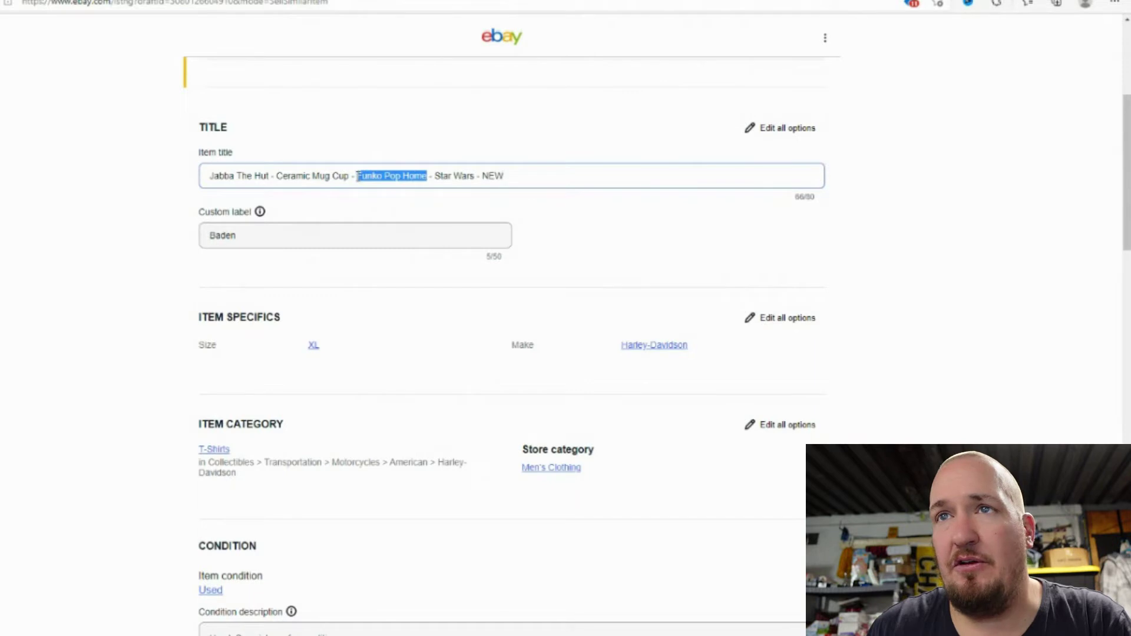
key(BackSpace)
key(BackSpace)
key(BackSpace)
key(BackSpace)
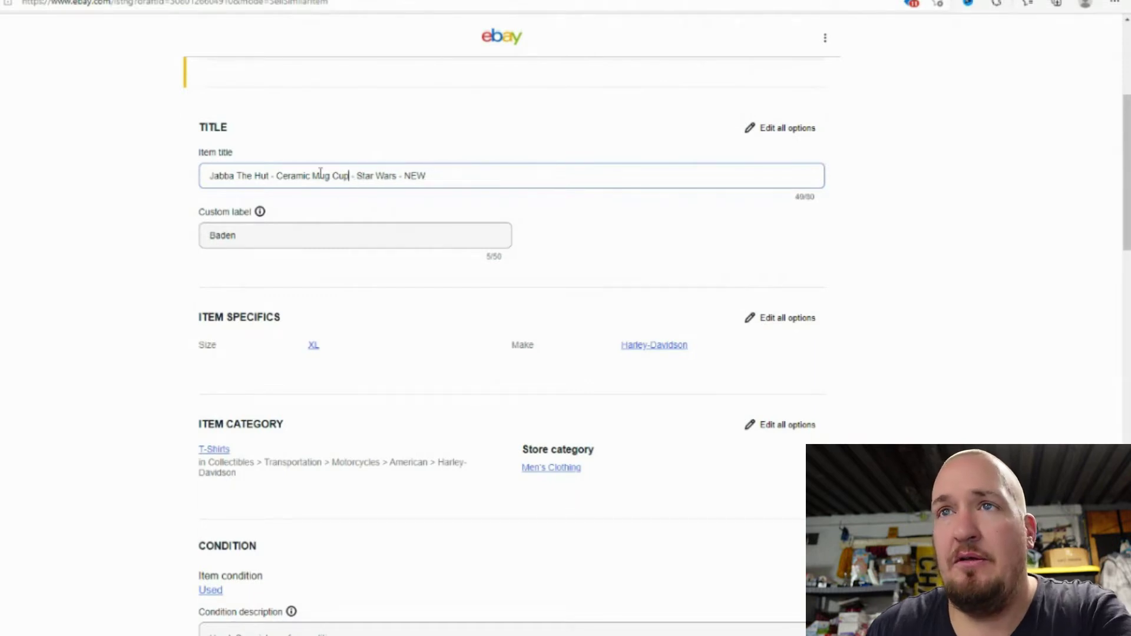
key(ctrl+v)
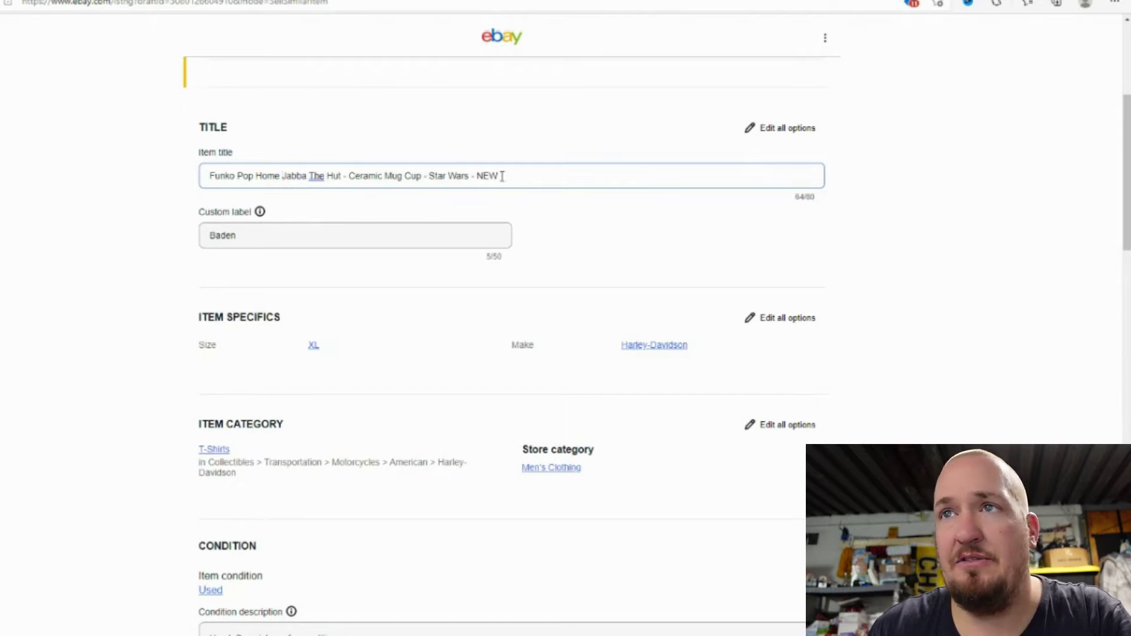
drag(477, 177, 476, 176)
text(BRAND)
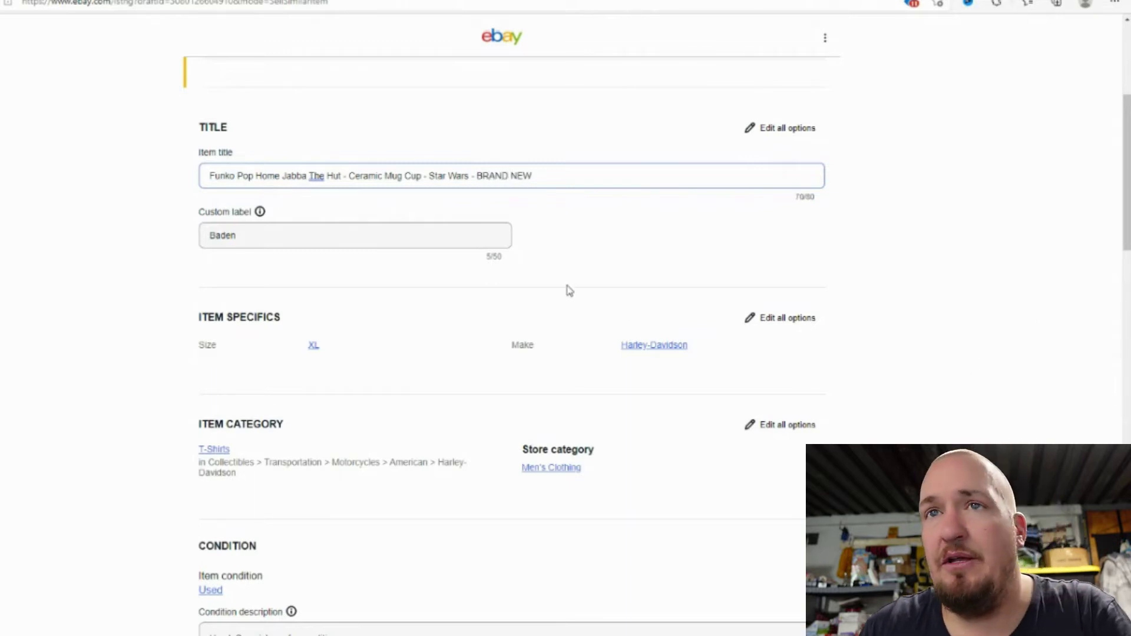
click(271, 227)
scroll(383, 277, down, 3)
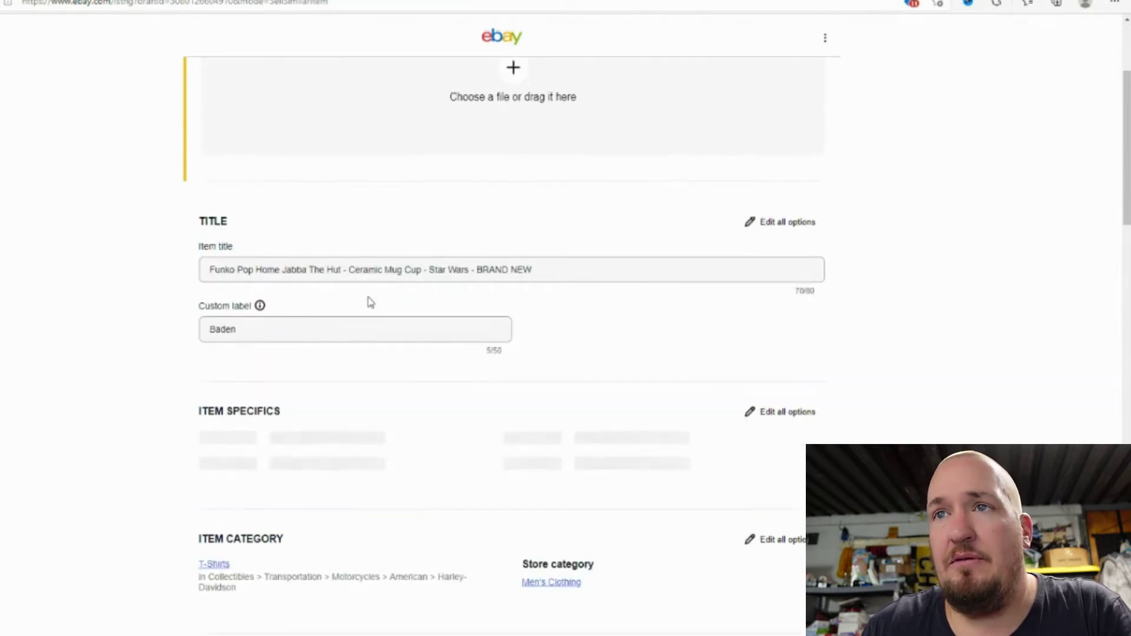
Step: Change the custom label from 'Baden' to 'PPG Paints Bin'
click(235, 329)
double_click(240, 330)
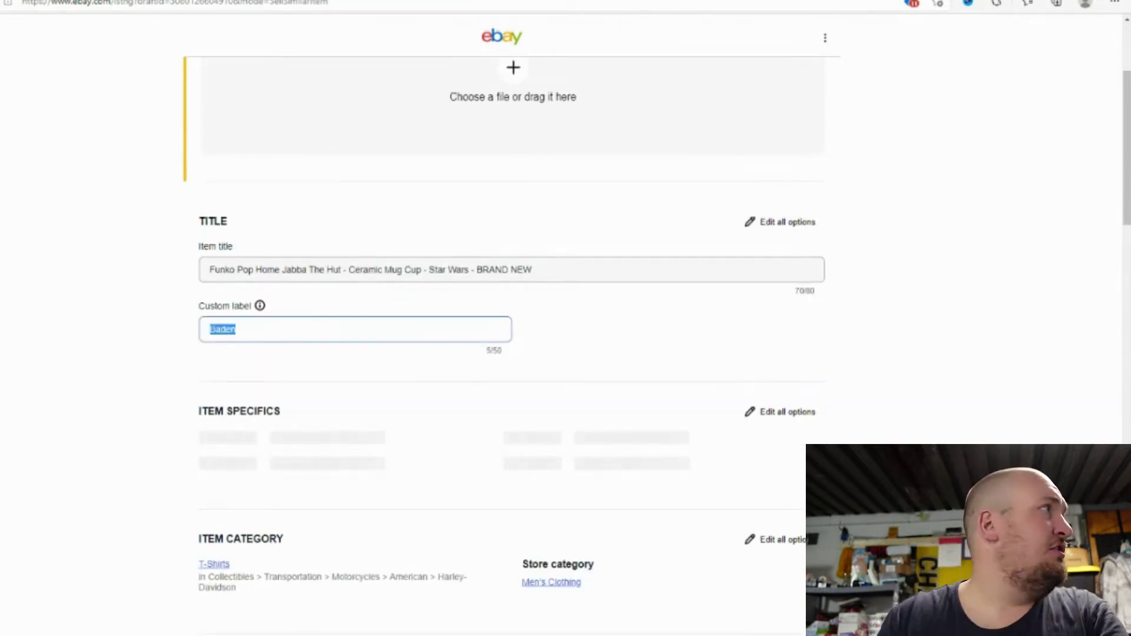
text(ph)
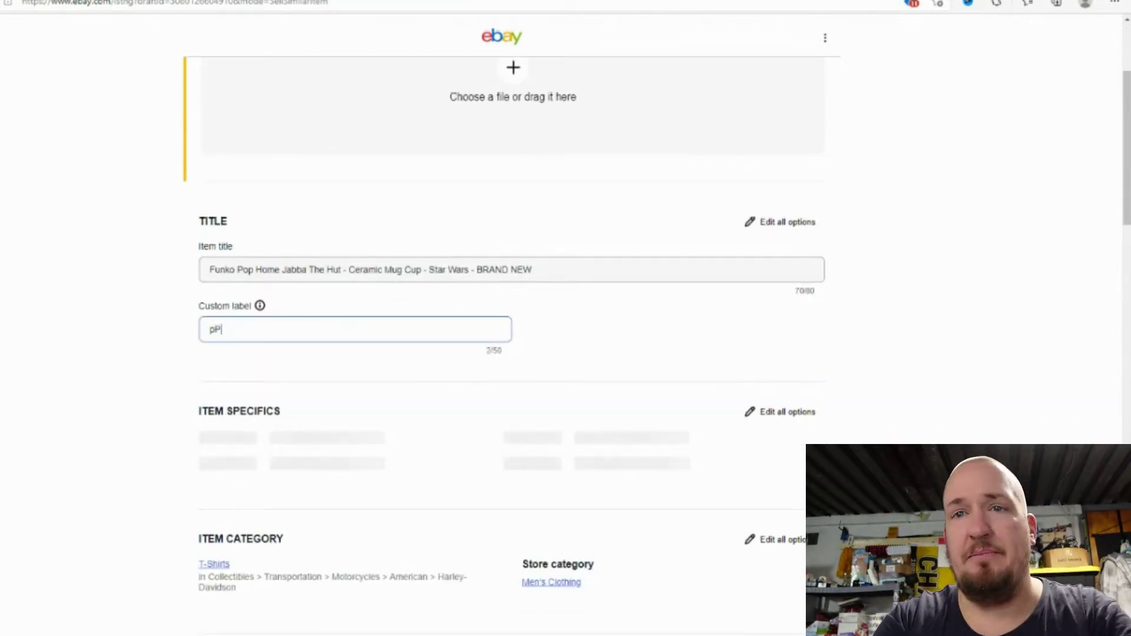
key(BackSpace)
text(P)
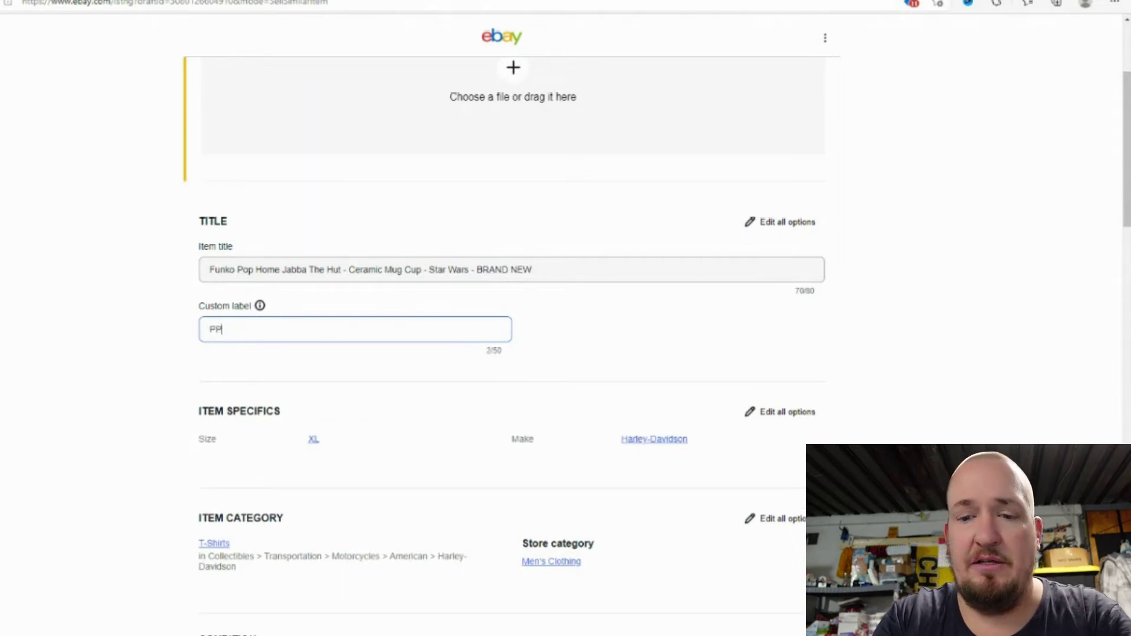
text(G P)
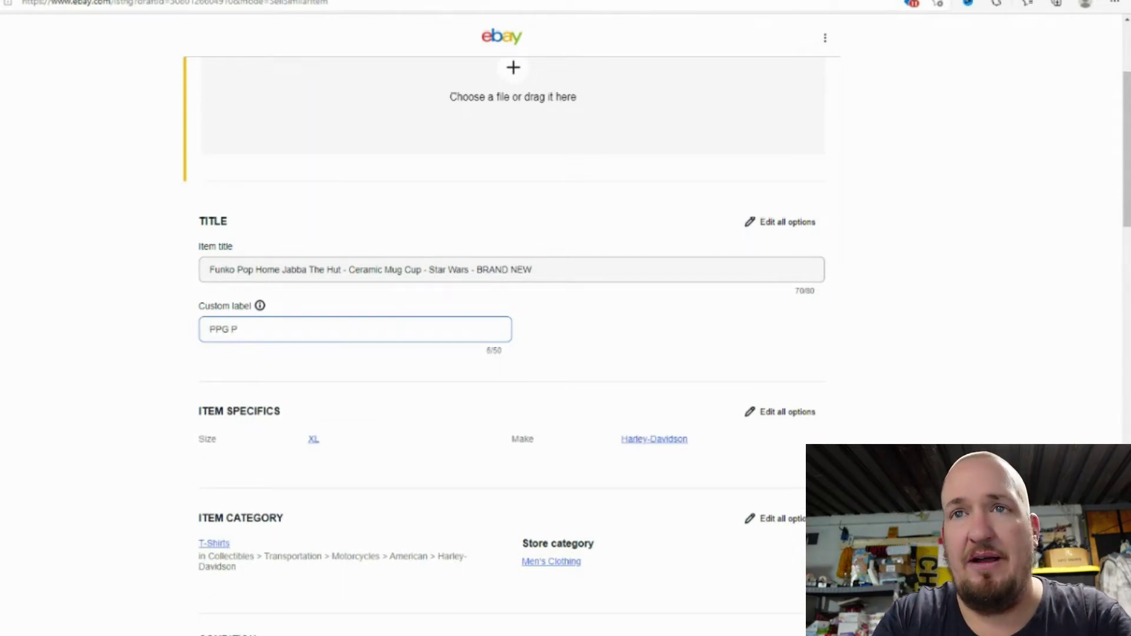
text(Aints Bi)
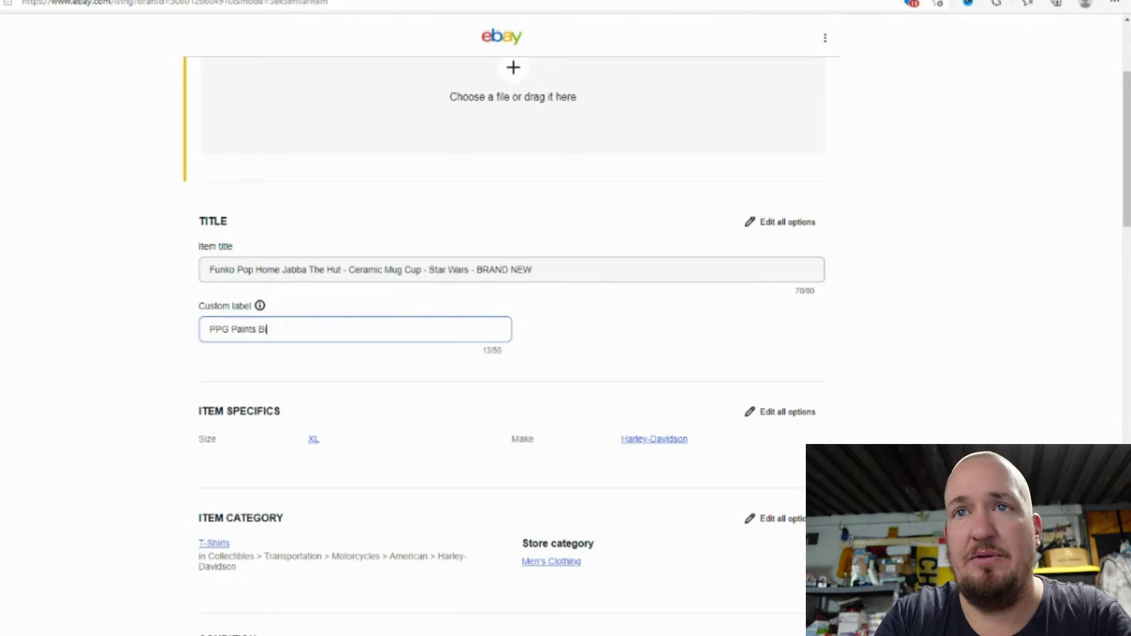
text(n)
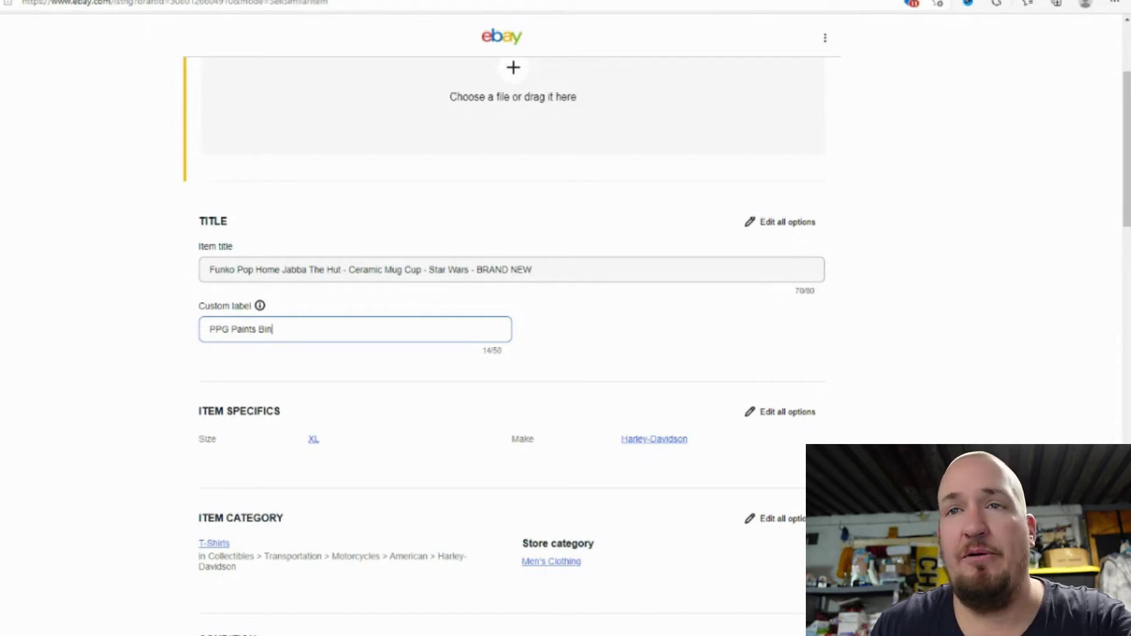
scroll(775, 389, down, 3)
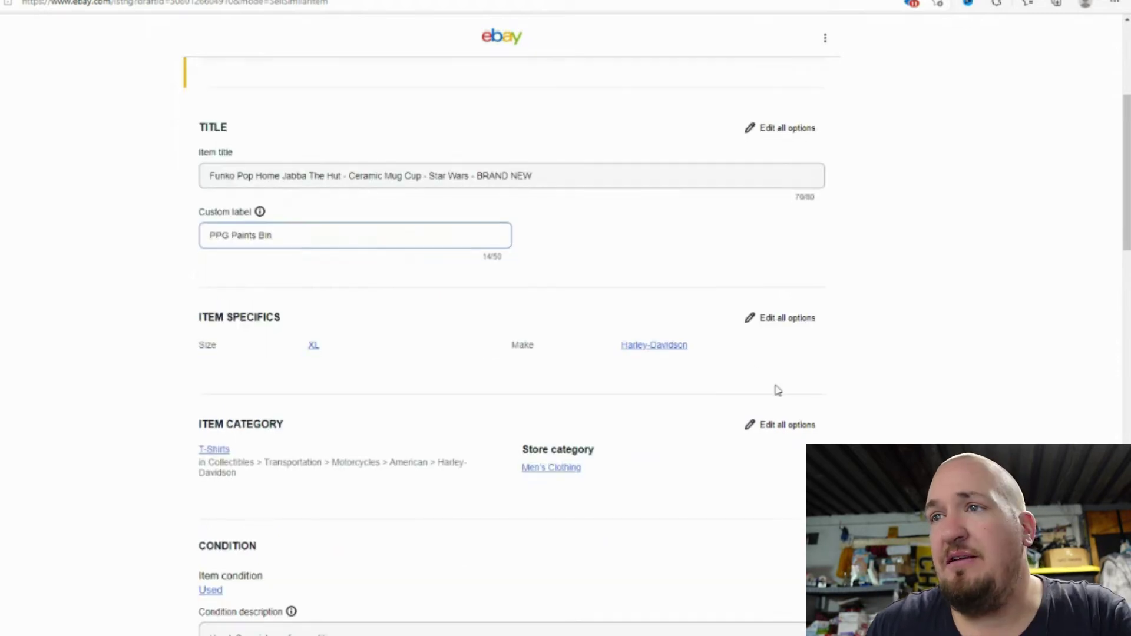
Step: Set the listing's first item category to the suggested Funko category
click(783, 333)
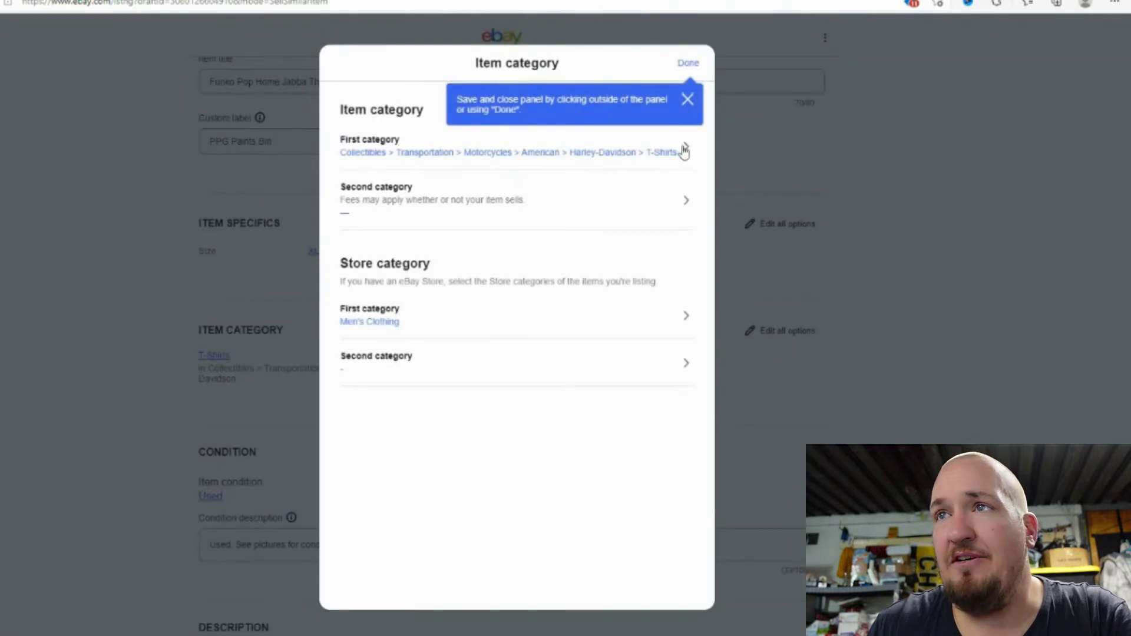
click(685, 150)
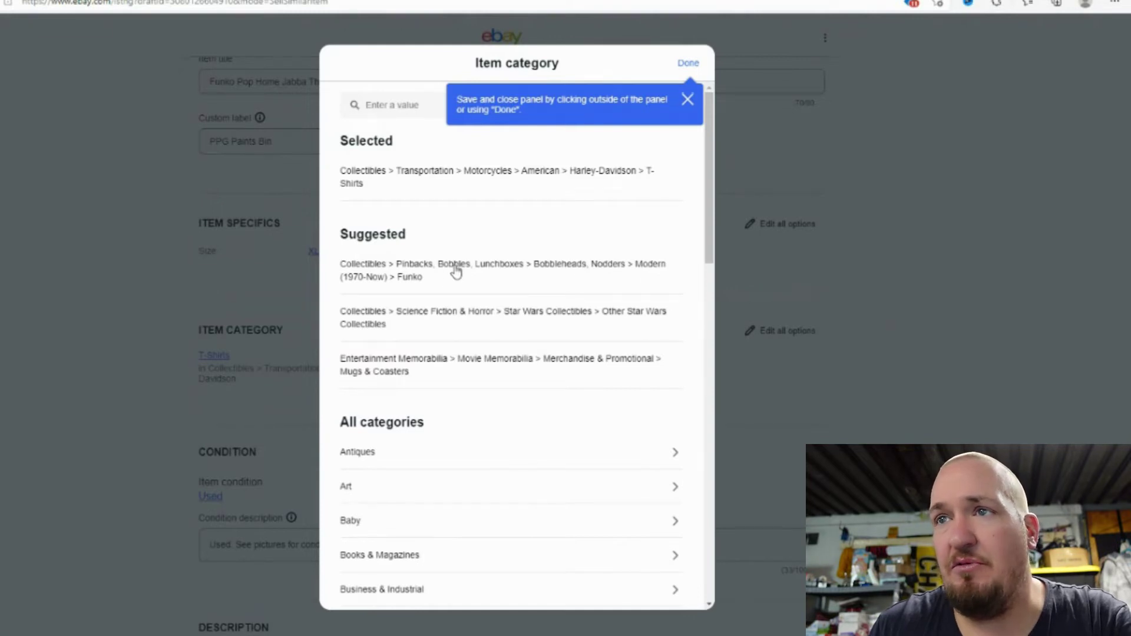
click(456, 270)
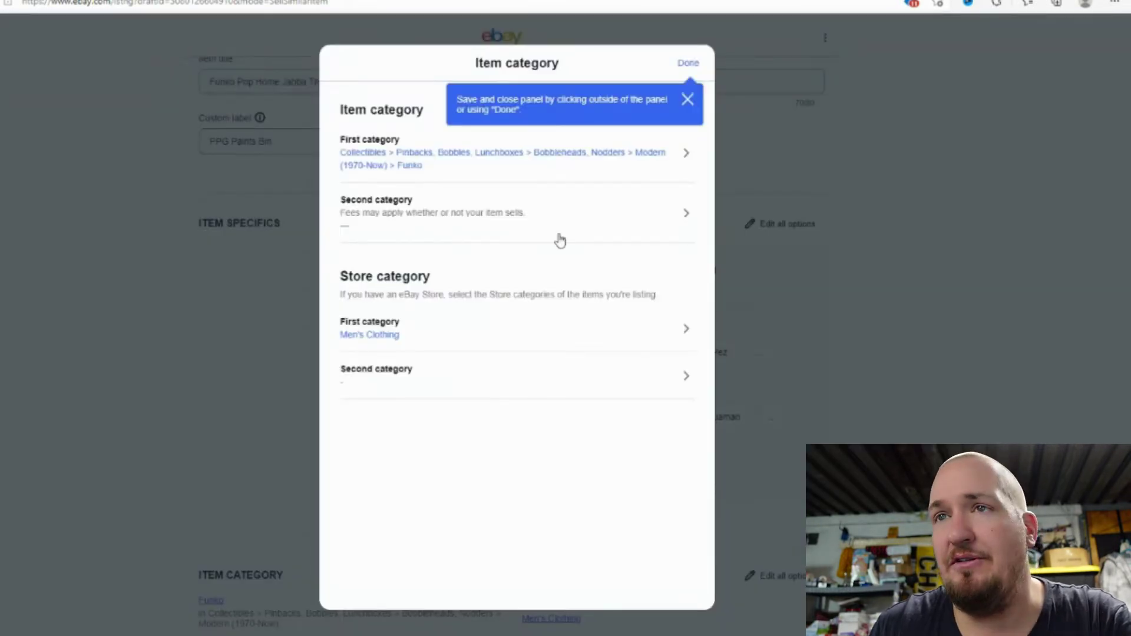
Step: Set store categories to Personal/Household first and Misc. Collectibles second, then save
click(694, 334)
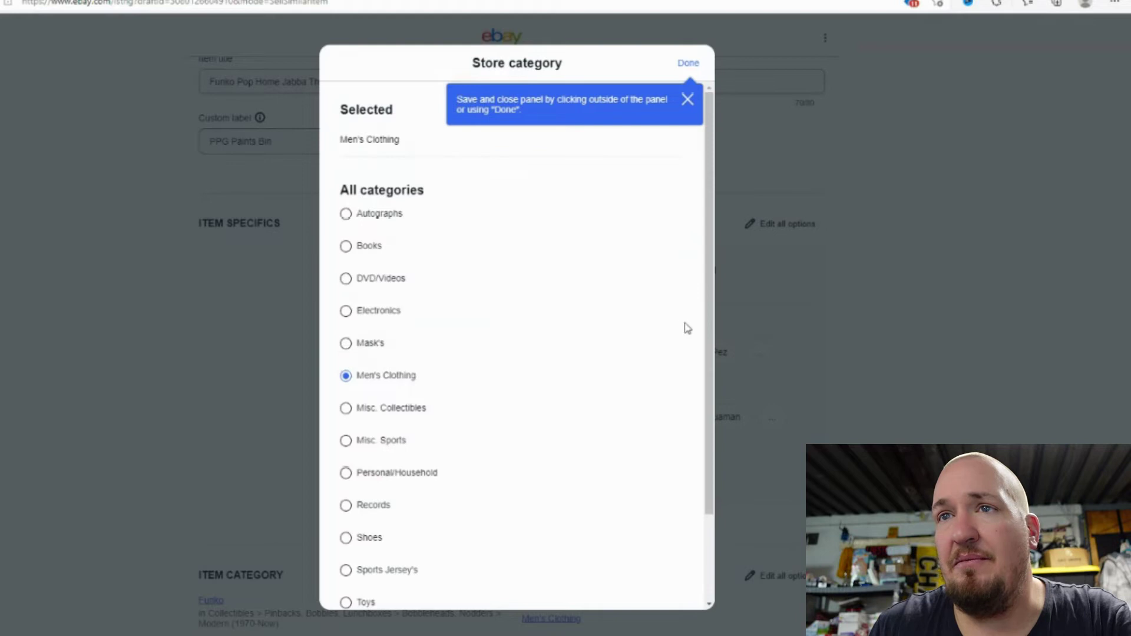
scroll(461, 253, down, 2)
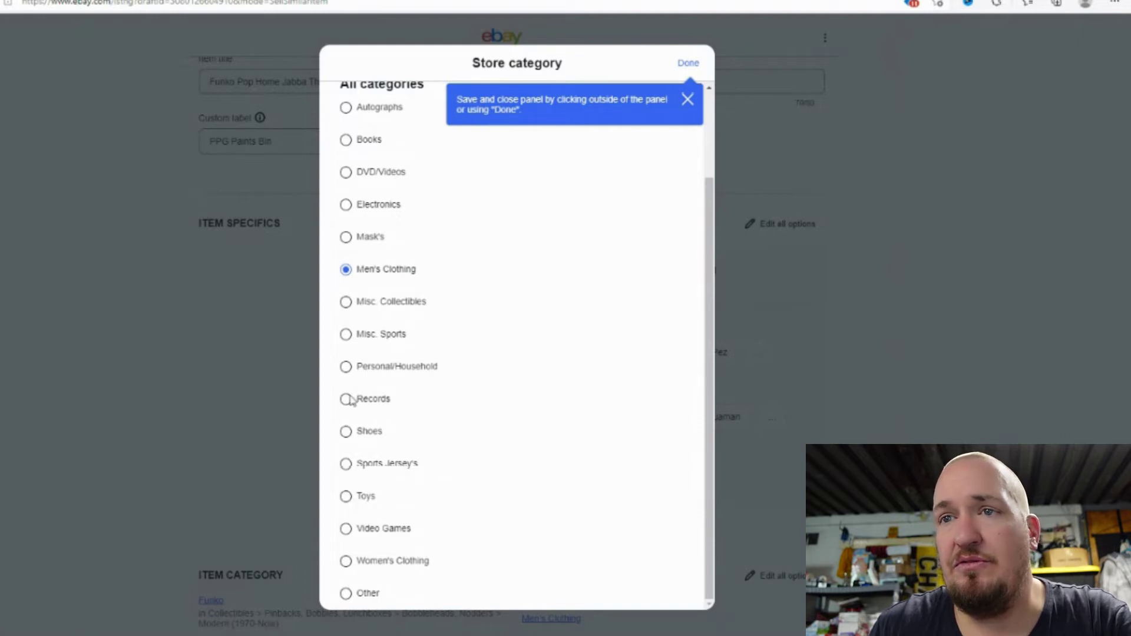
click(347, 367)
click(521, 383)
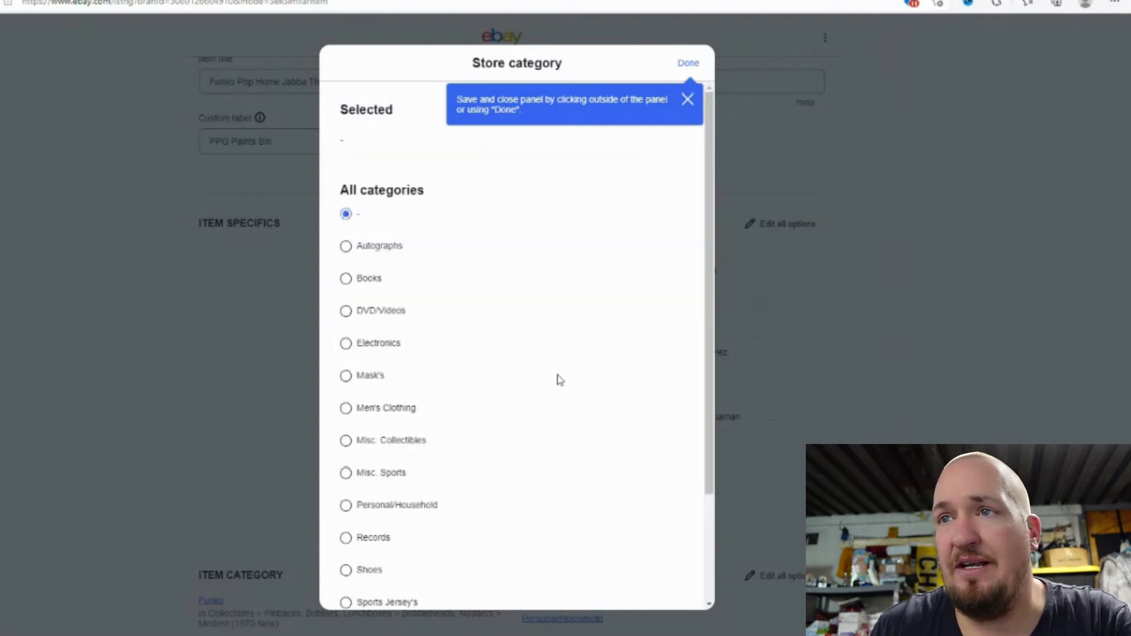
scroll(371, 434, down, 3)
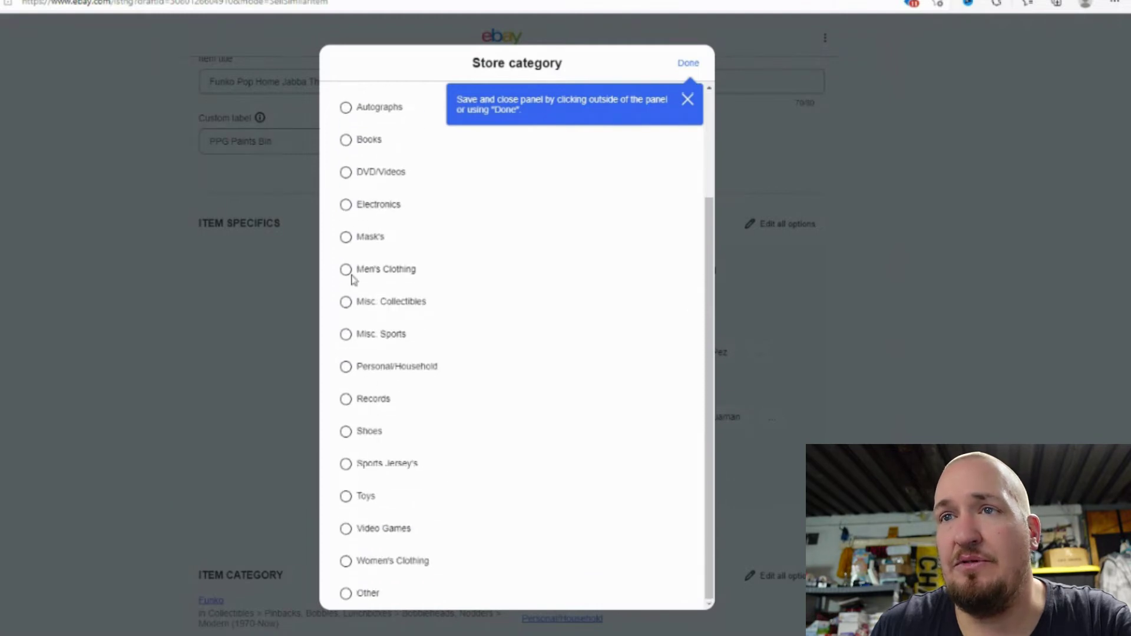
click(346, 302)
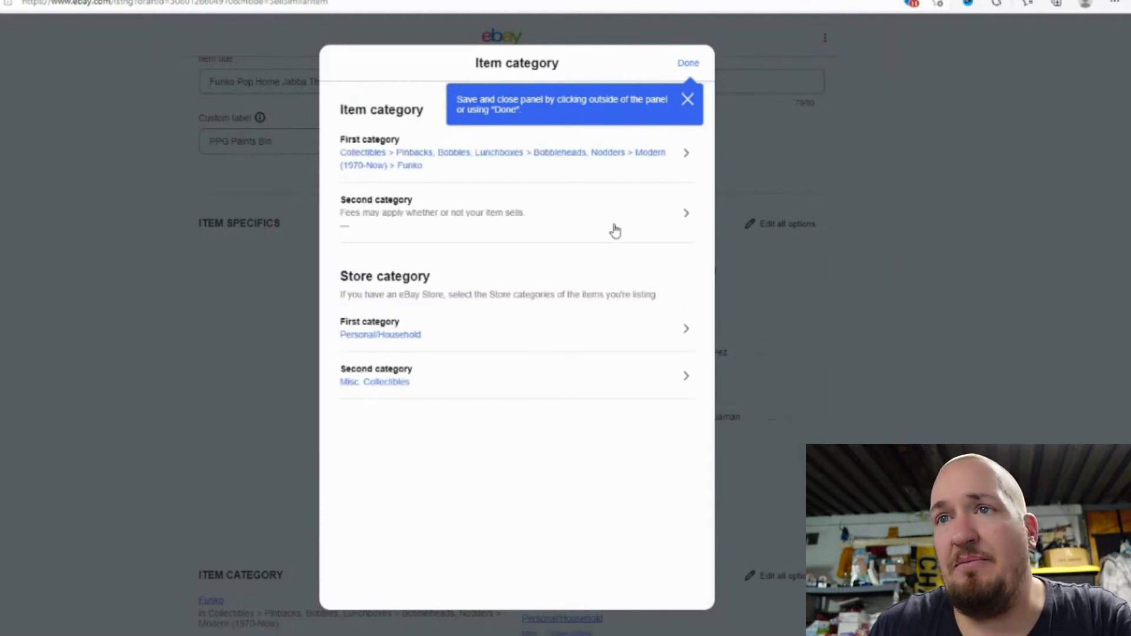
click(688, 63)
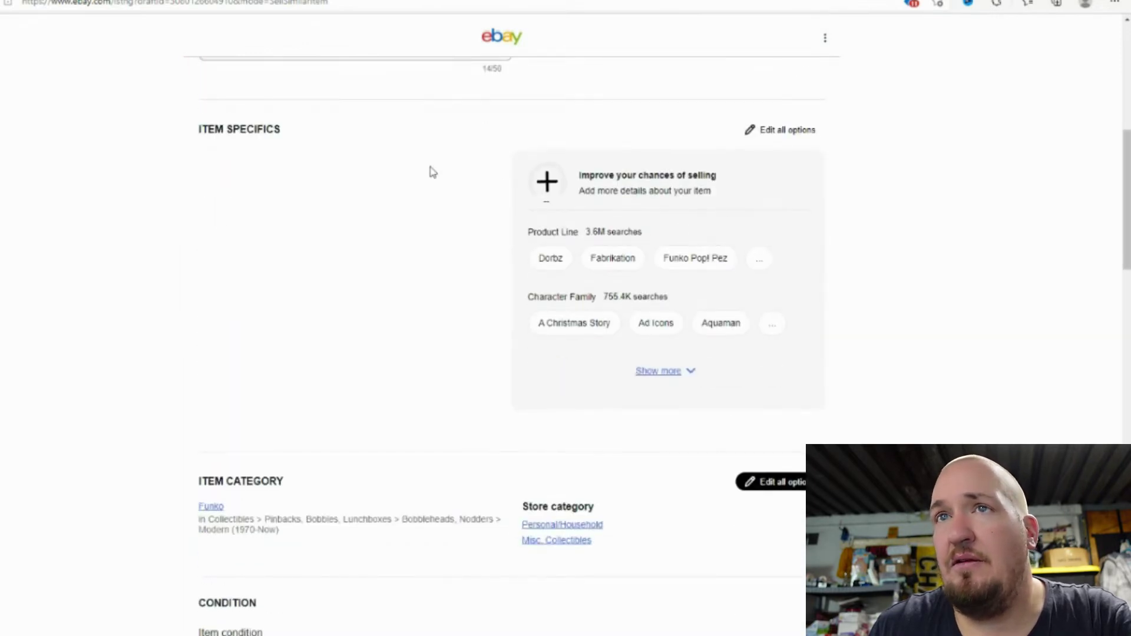
Step: Add 'Funko Pop! Home' as a custom Product Line value under Item Specifics
click(661, 373)
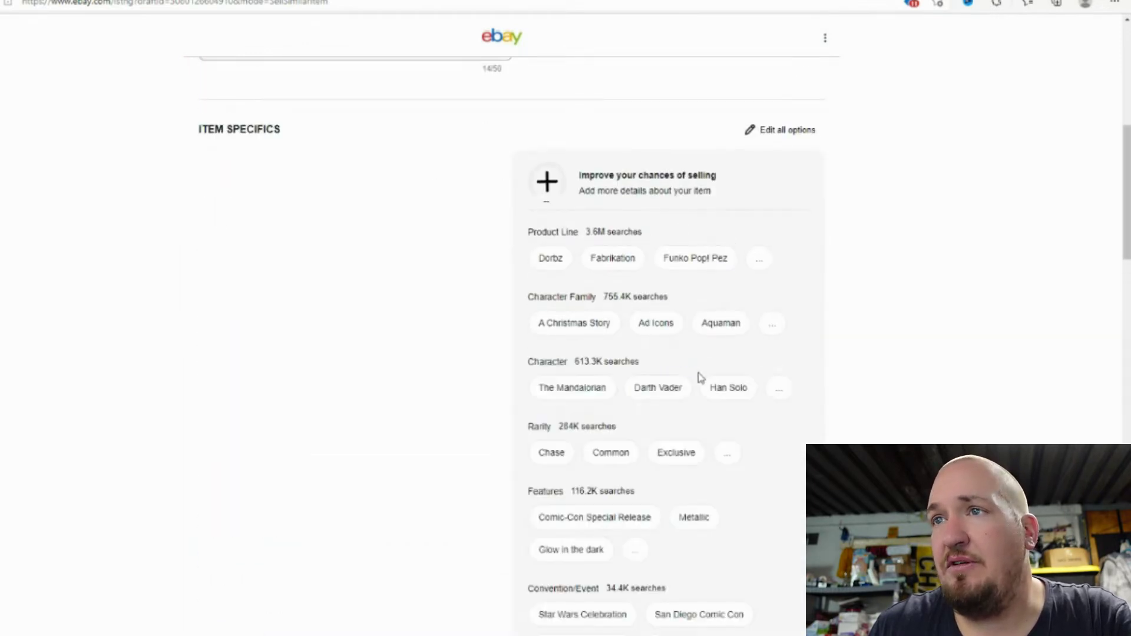
click(763, 269)
scroll(651, 327, down, 3)
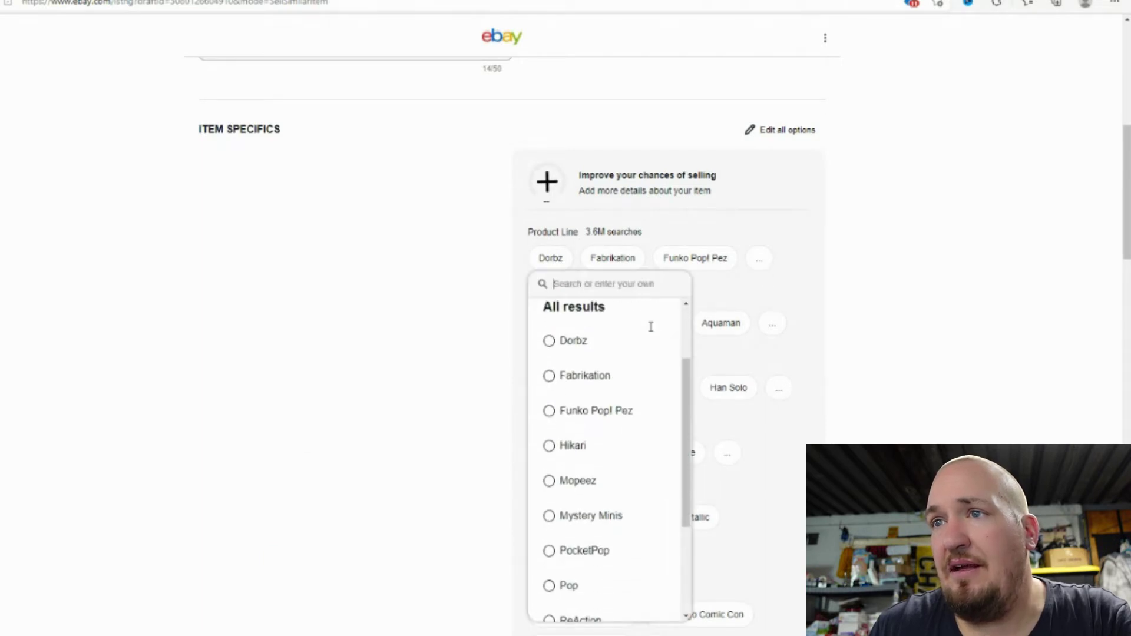
scroll(648, 337, down, 3)
scroll(646, 335, up, 10)
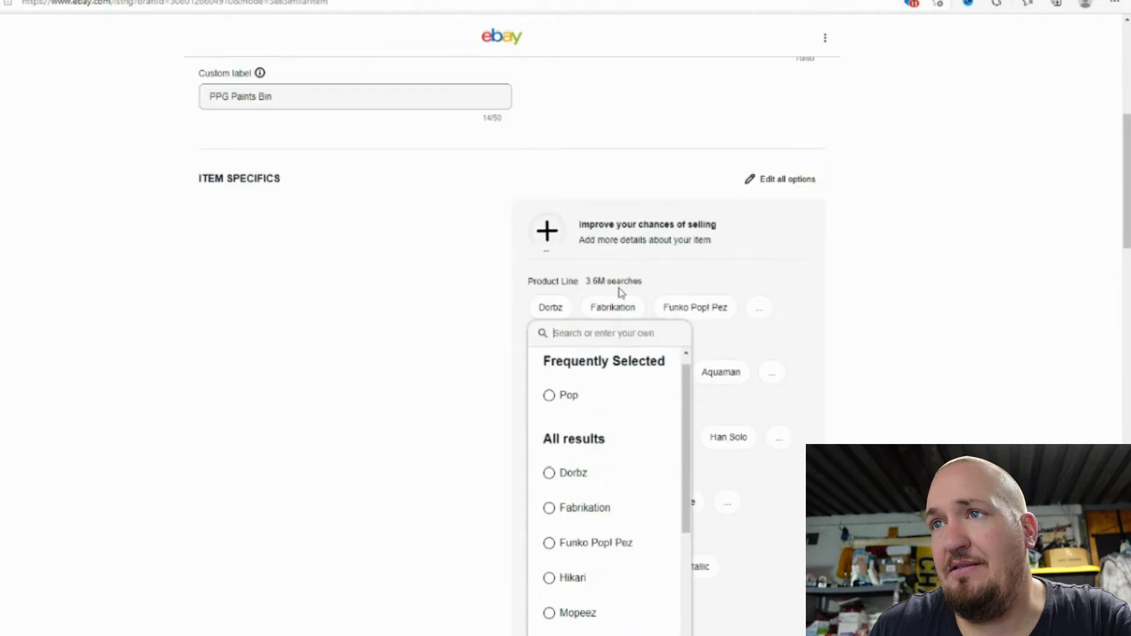
text(F)
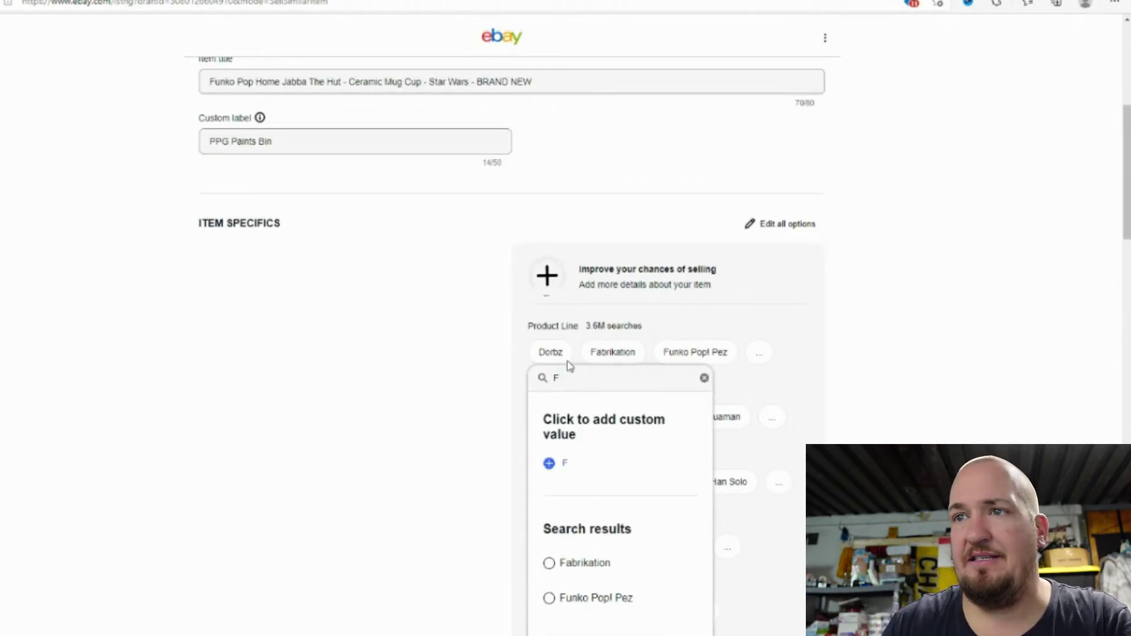
text(unkno)
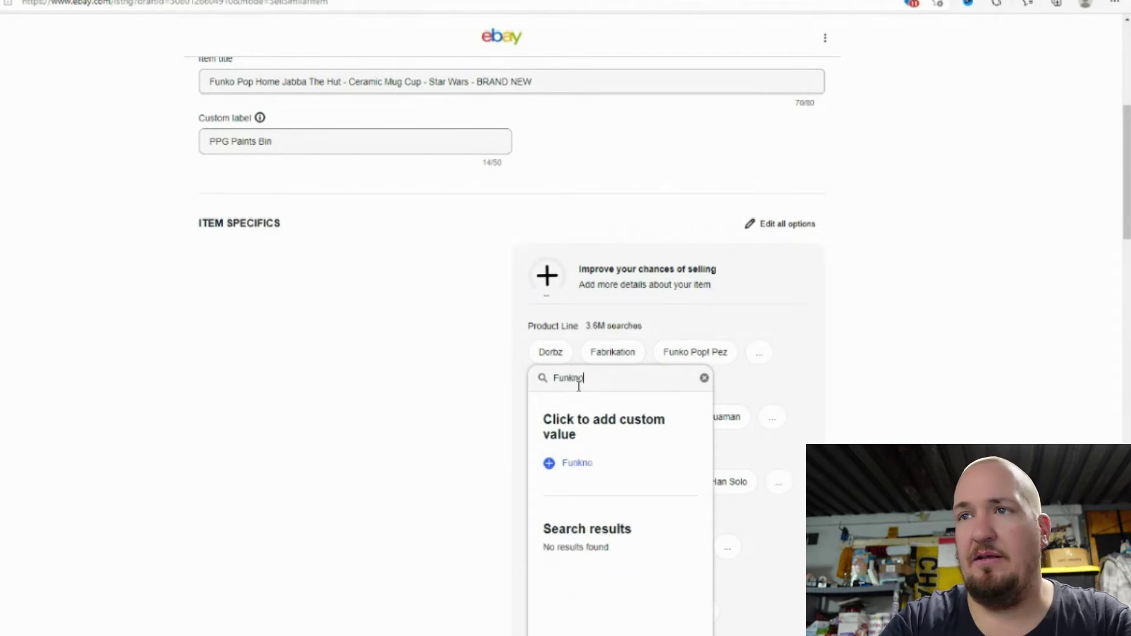
key(BackSpace)
key(BackSpace)
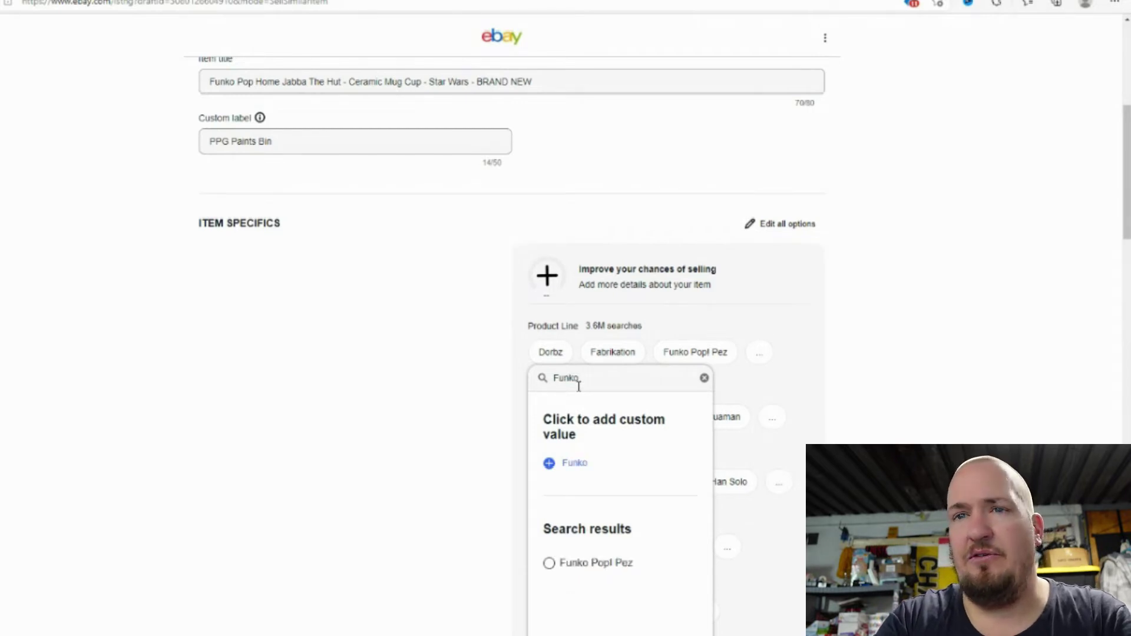
text(o Pop Hom)
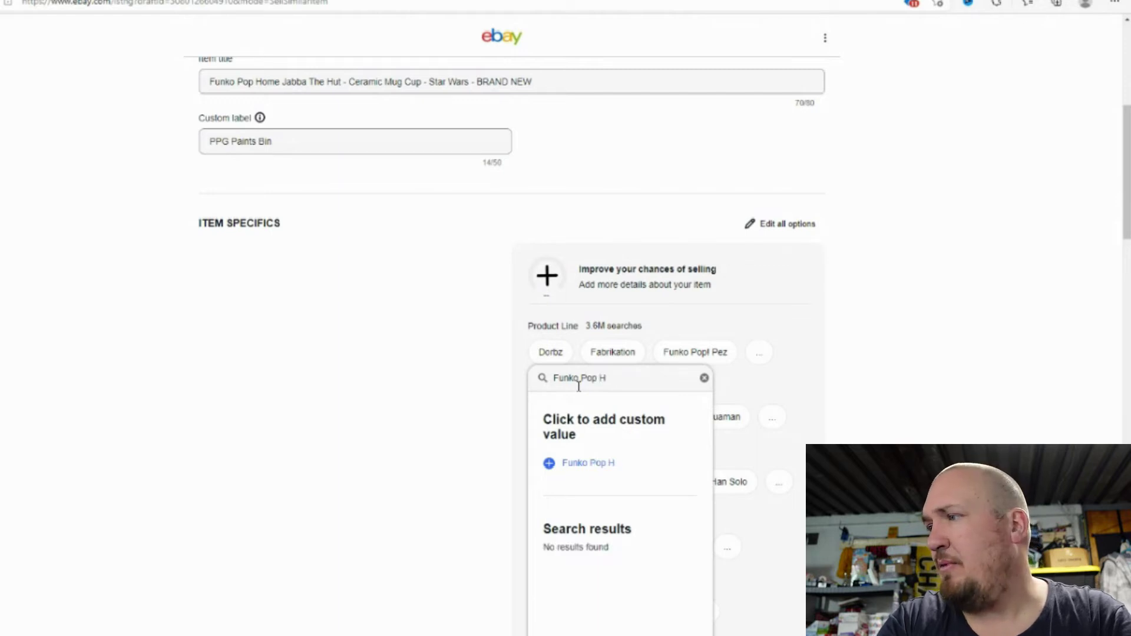
key(BackSpace)
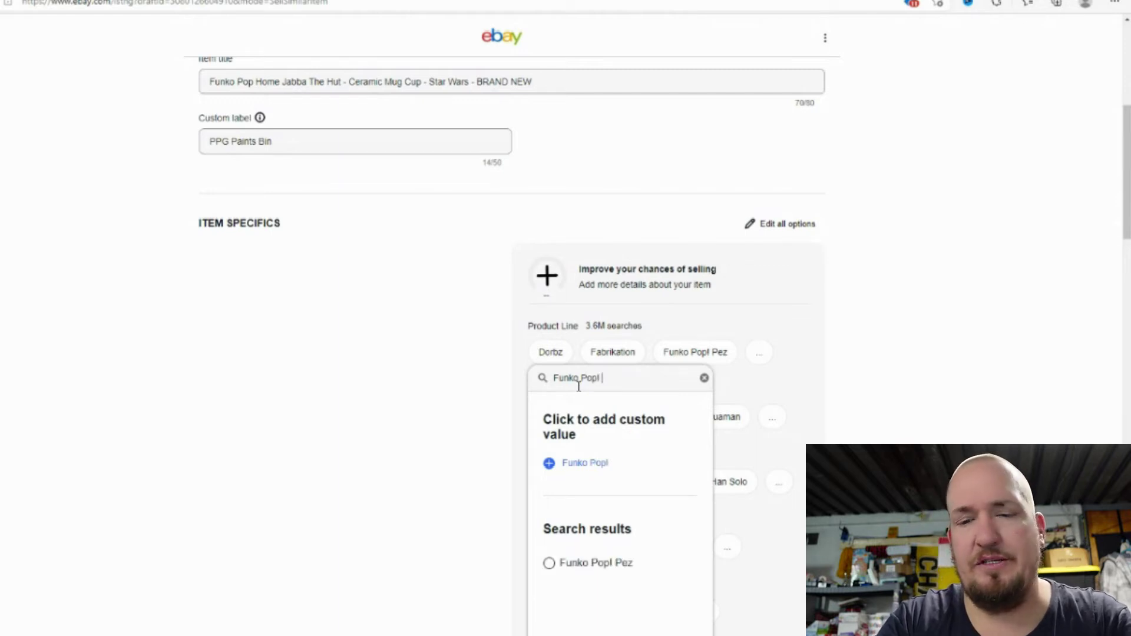
text(Home)
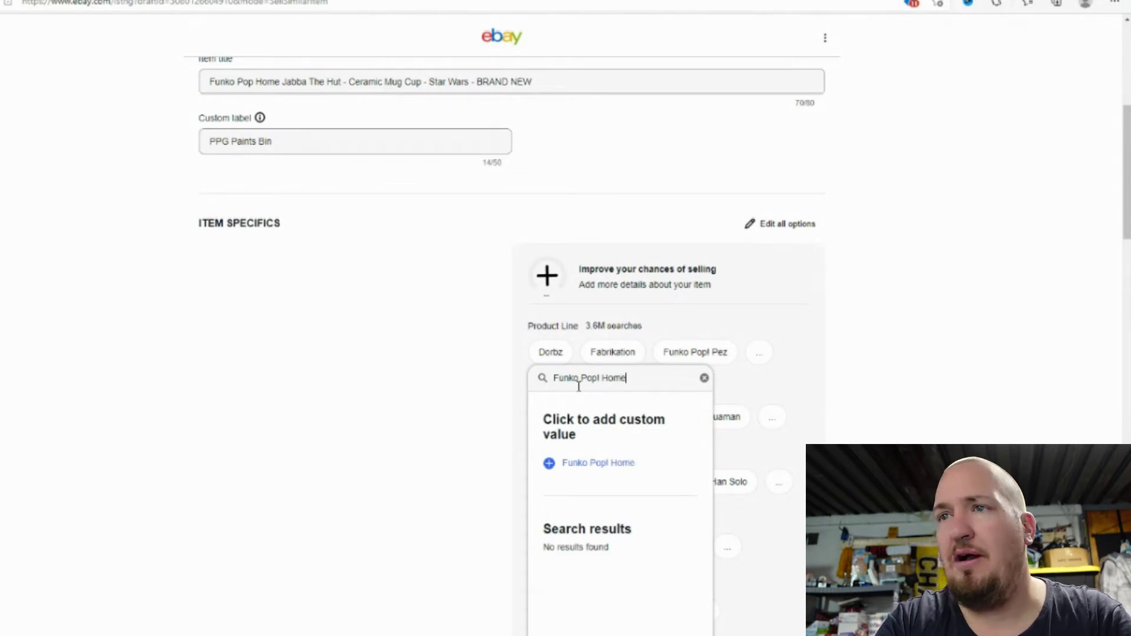
click(549, 463)
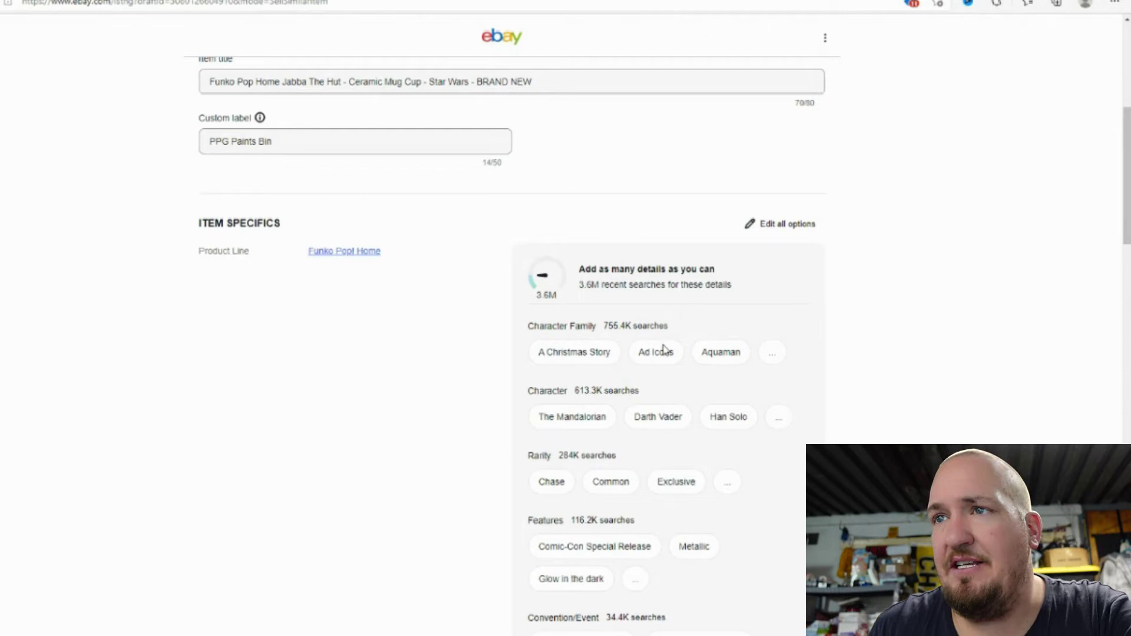
click(768, 357)
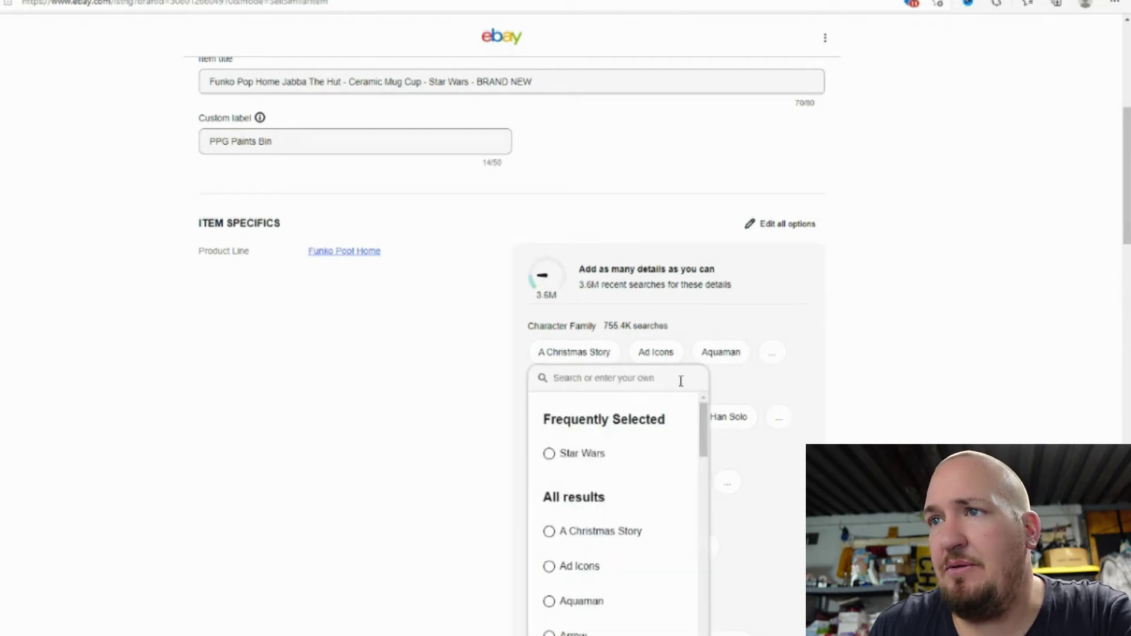
click(549, 455)
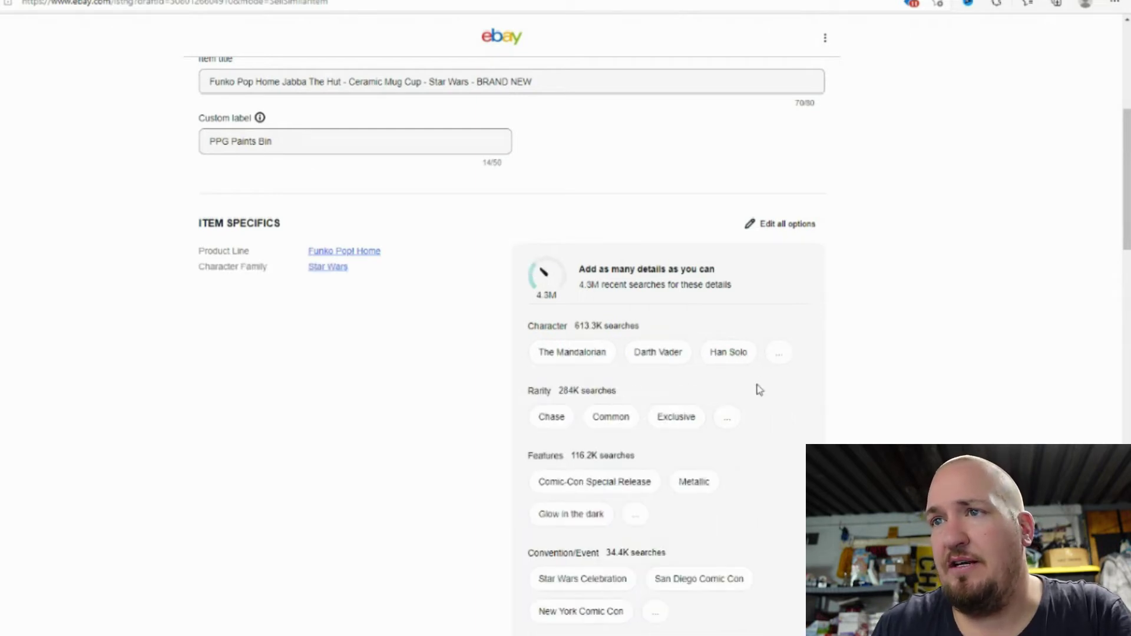
click(778, 355)
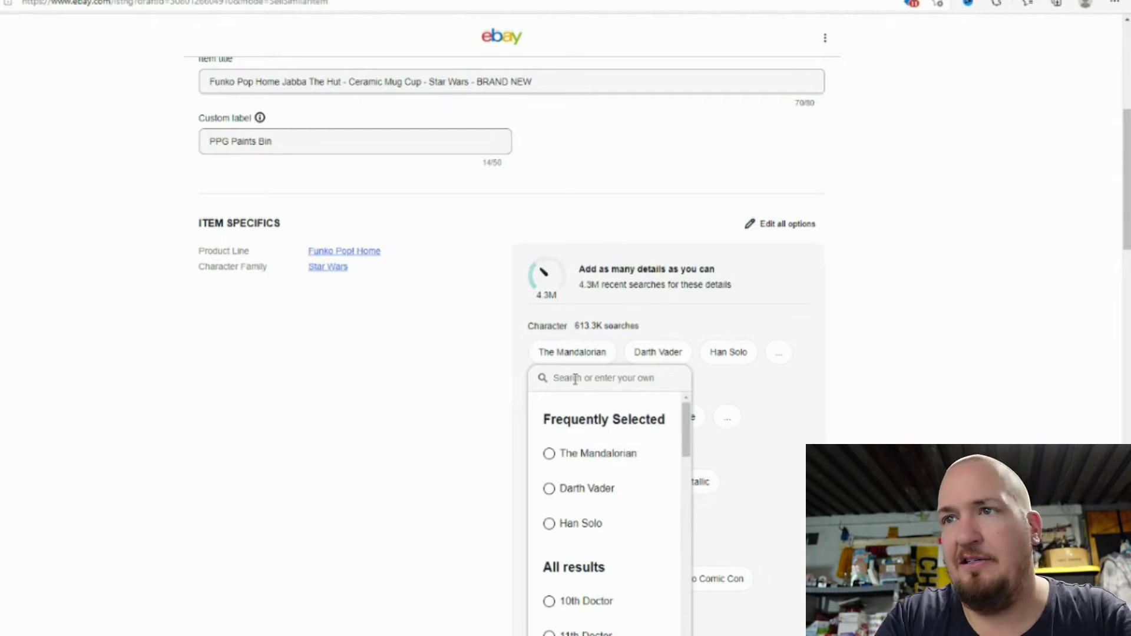
text(Jabba)
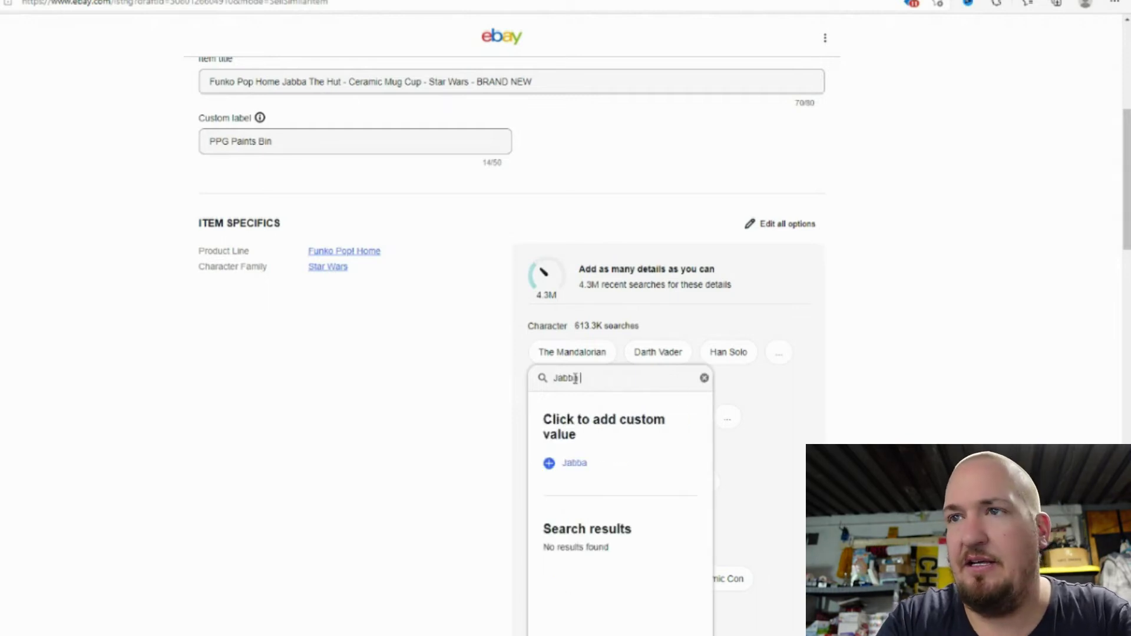
text( The Hut)
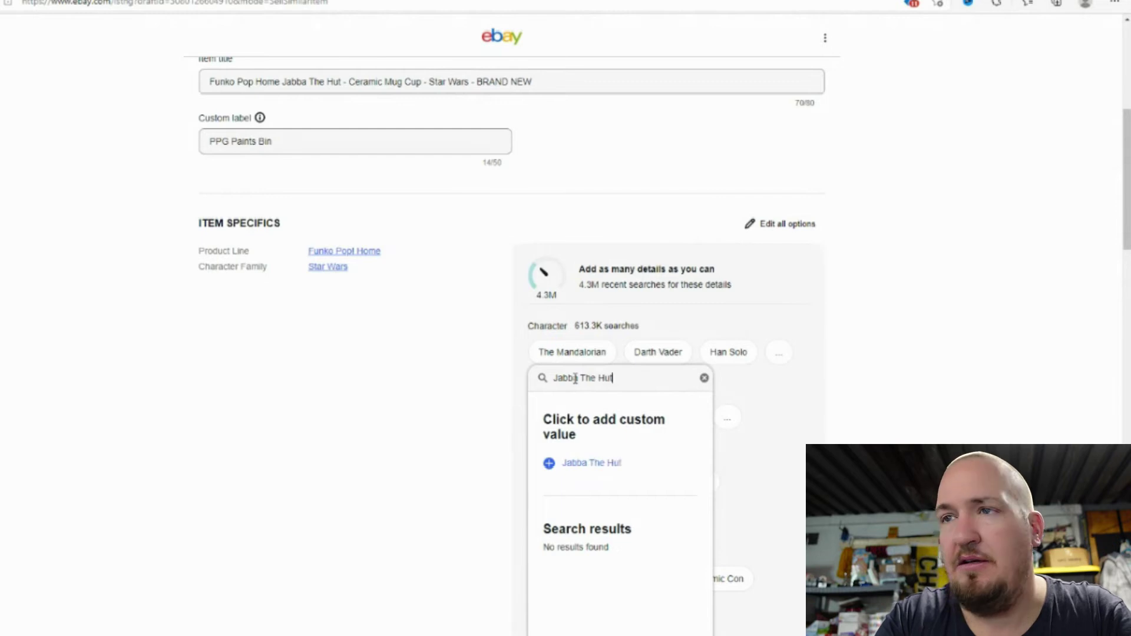
click(550, 465)
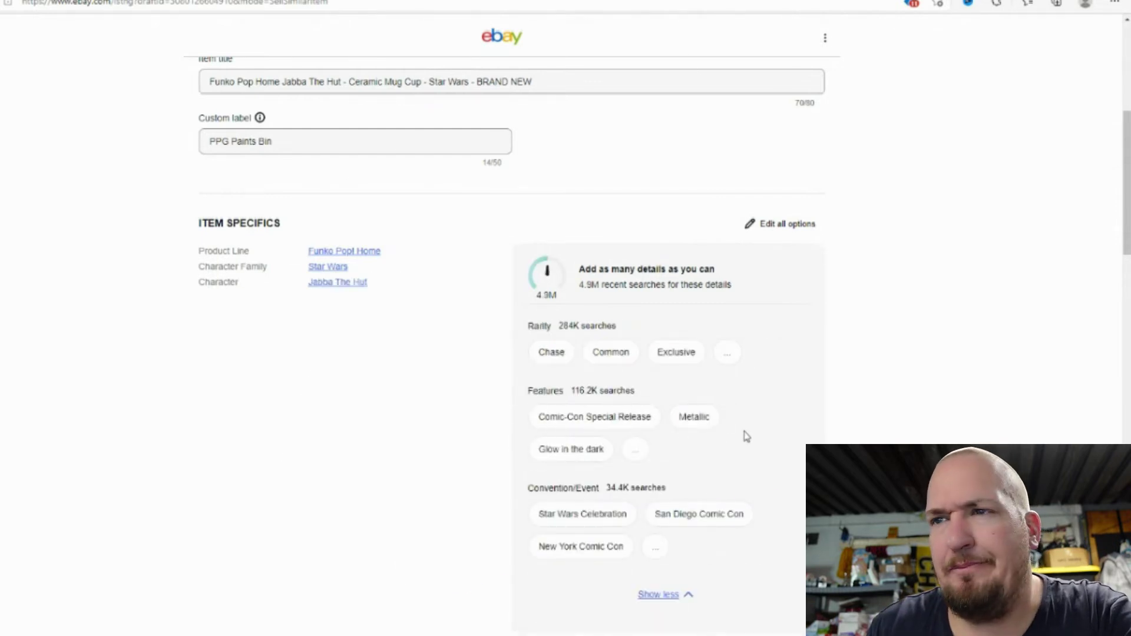
click(731, 355)
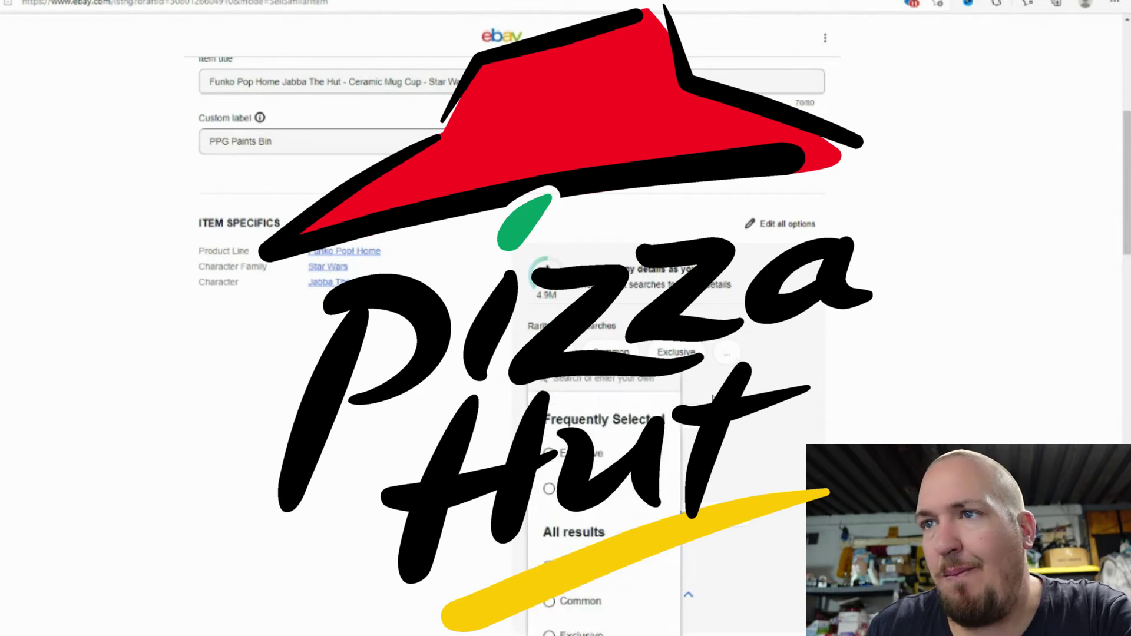
click(549, 489)
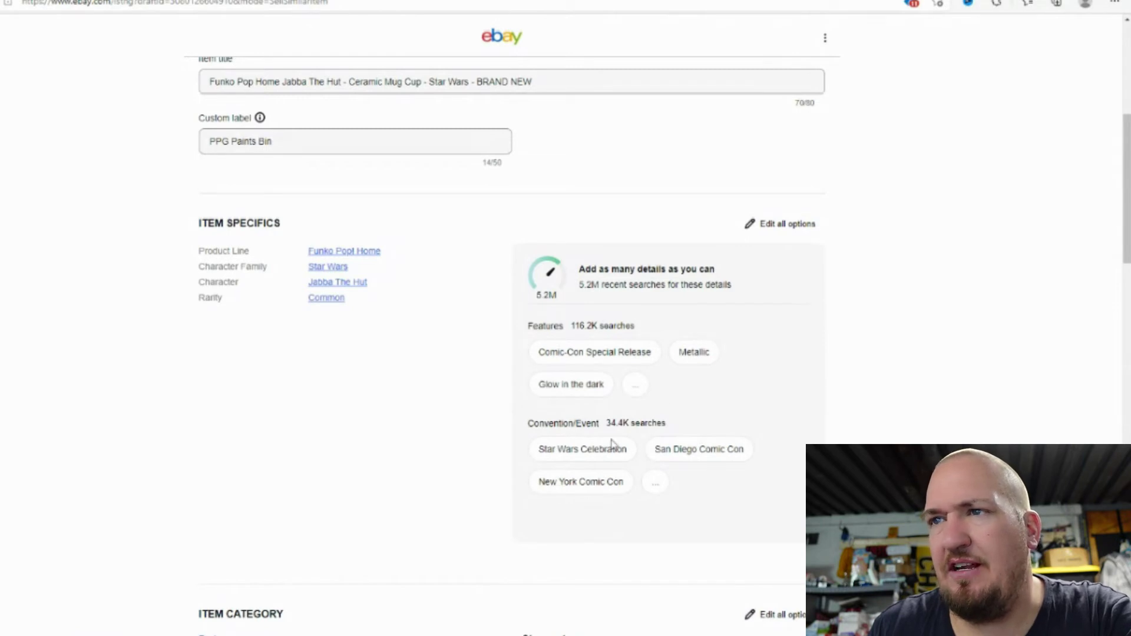
click(544, 386)
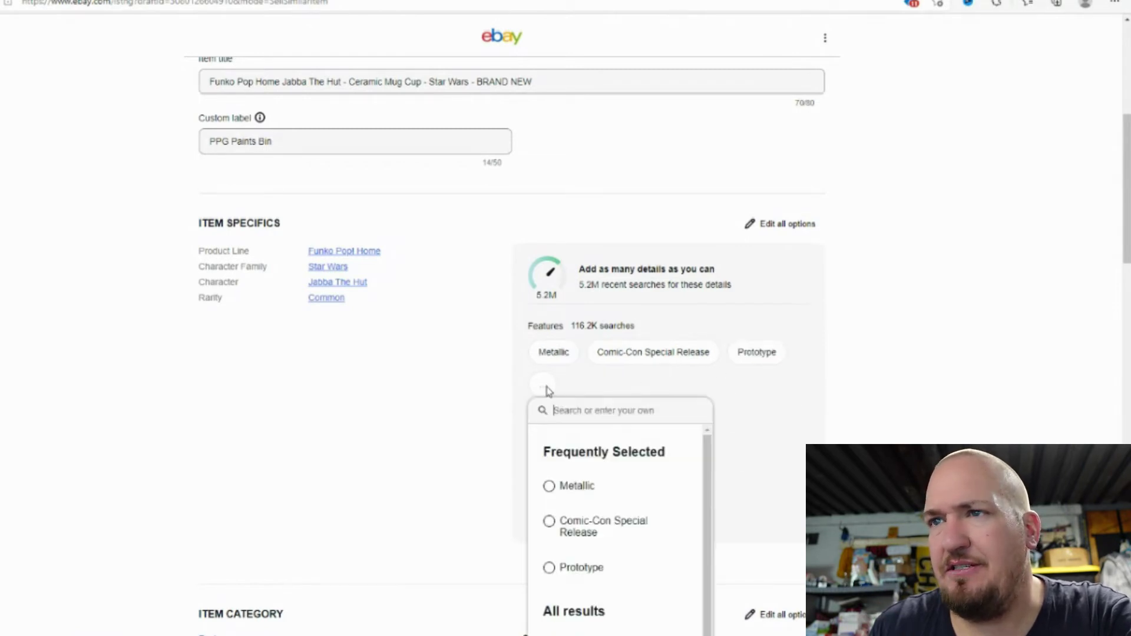
scroll(638, 434, down, 7)
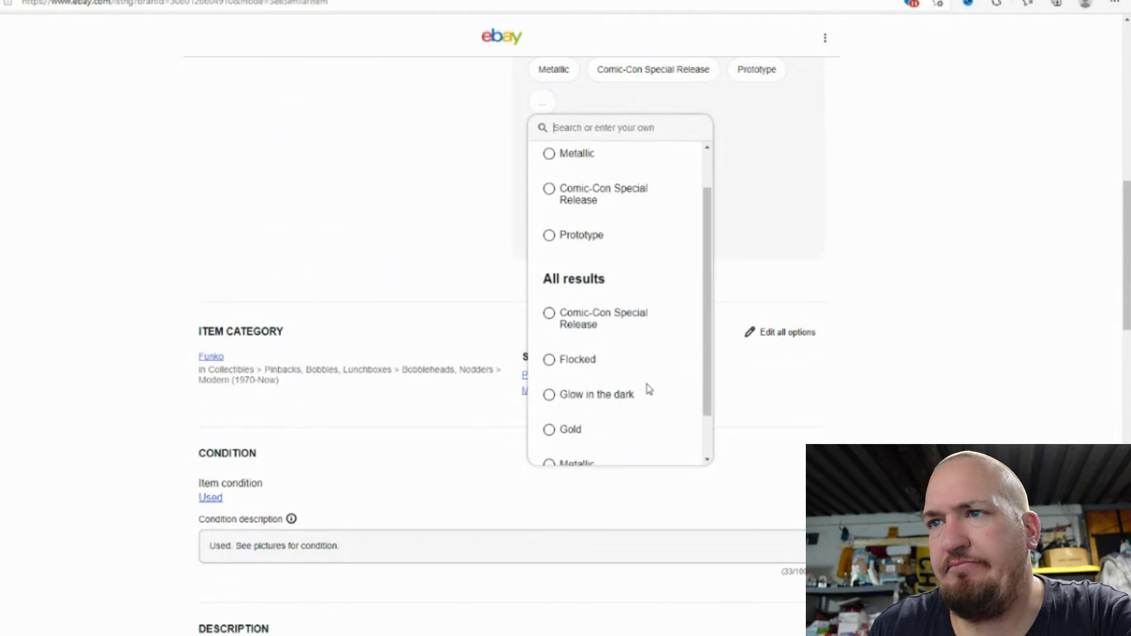
click(791, 184)
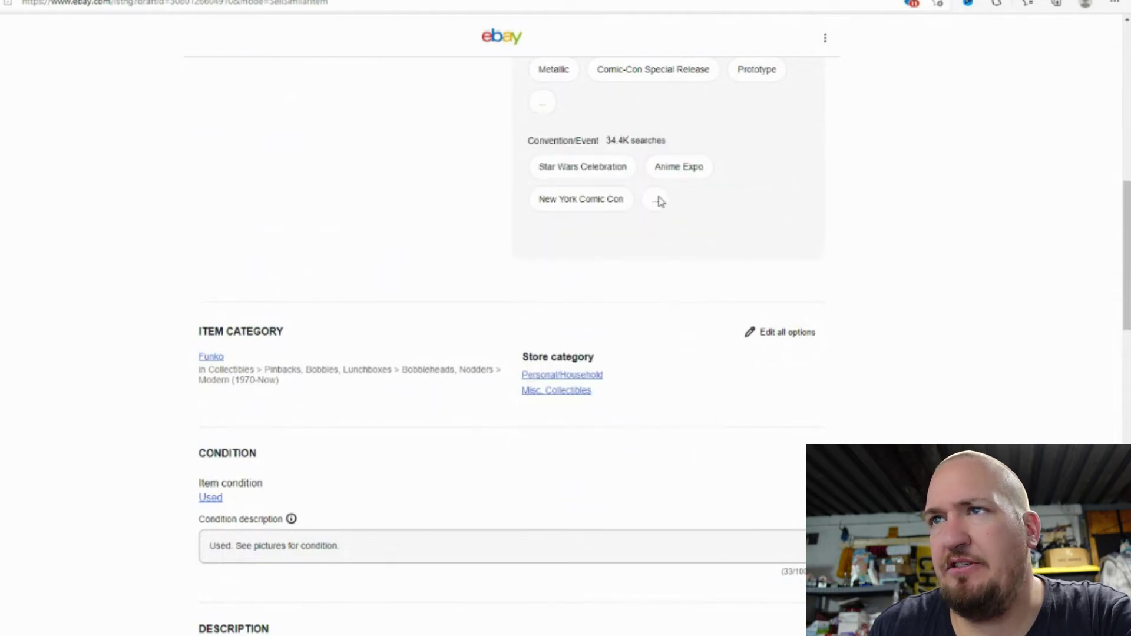
click(658, 198)
click(758, 255)
scroll(685, 323, up, 5)
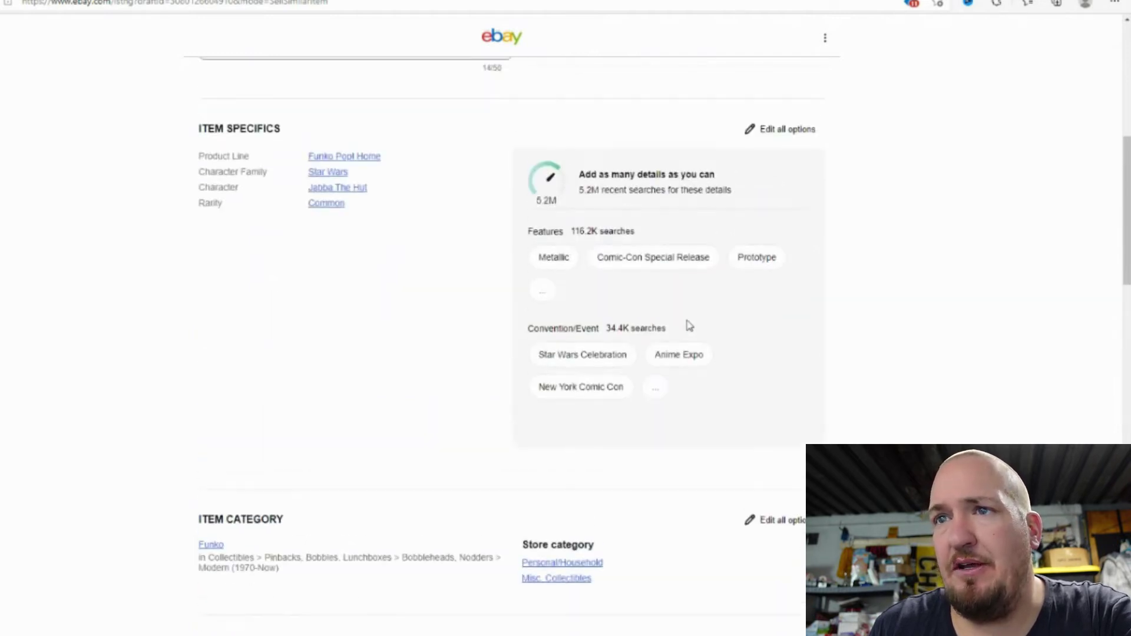
scroll(455, 271, up, 2)
scroll(479, 259, down, 8)
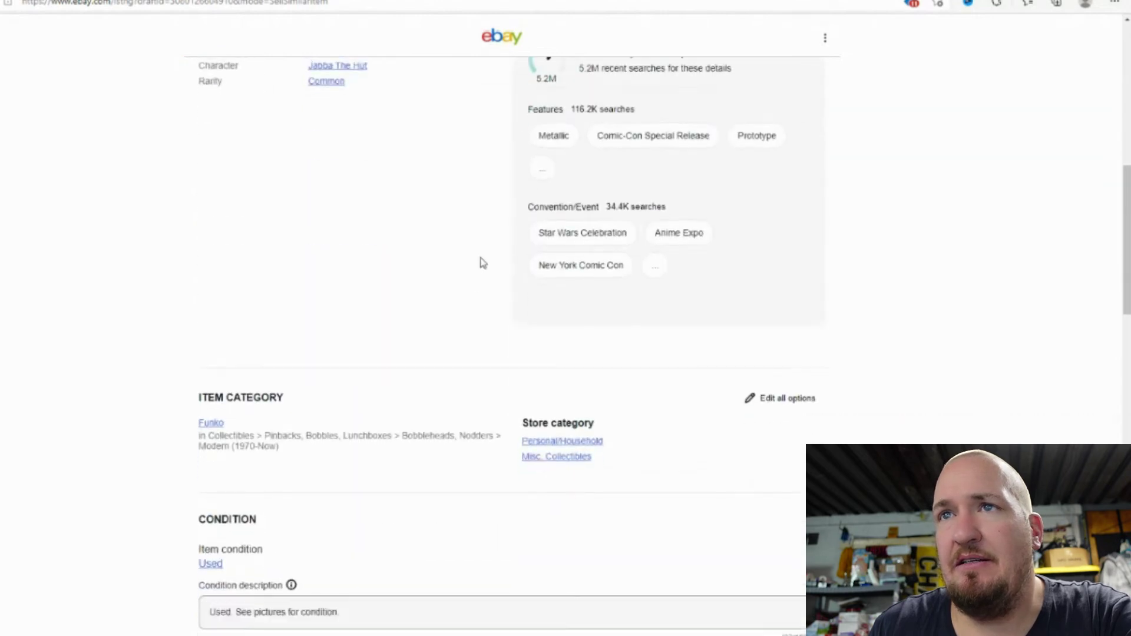
Step: Set the Jabba mug's item condition to New instead of Used
scroll(391, 296, down, 4)
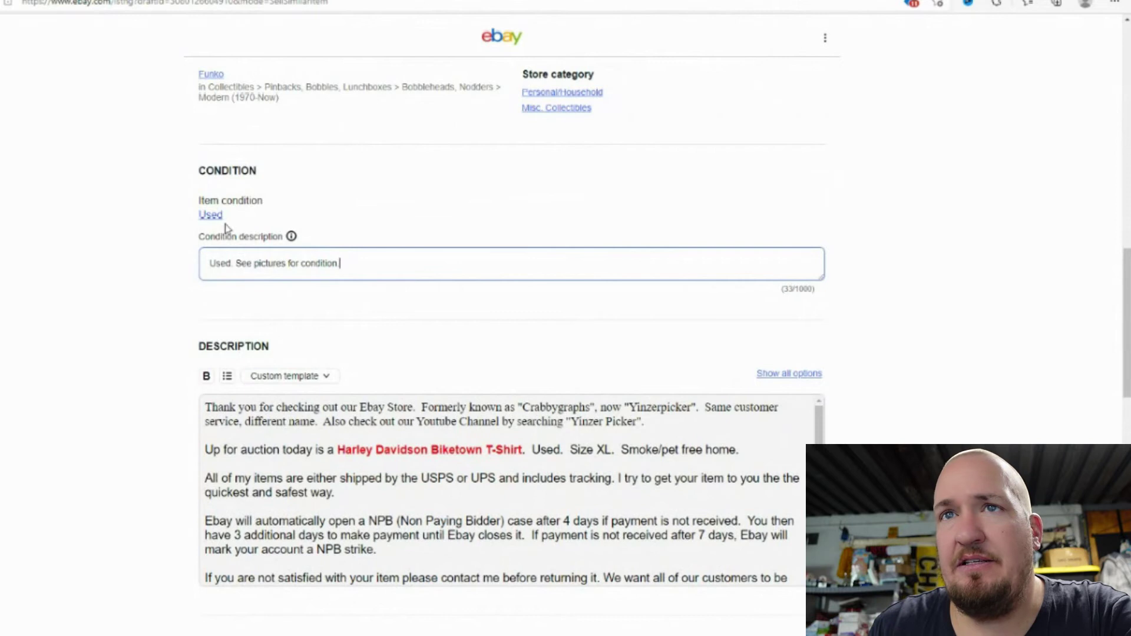
click(213, 218)
click(347, 109)
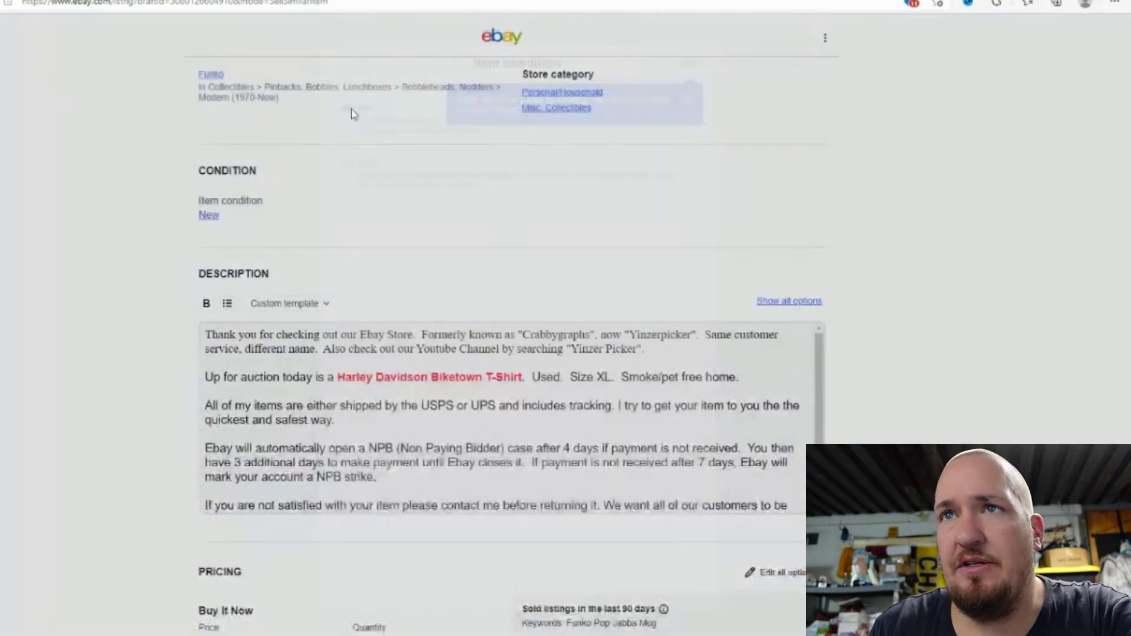
scroll(525, 285, down, 4)
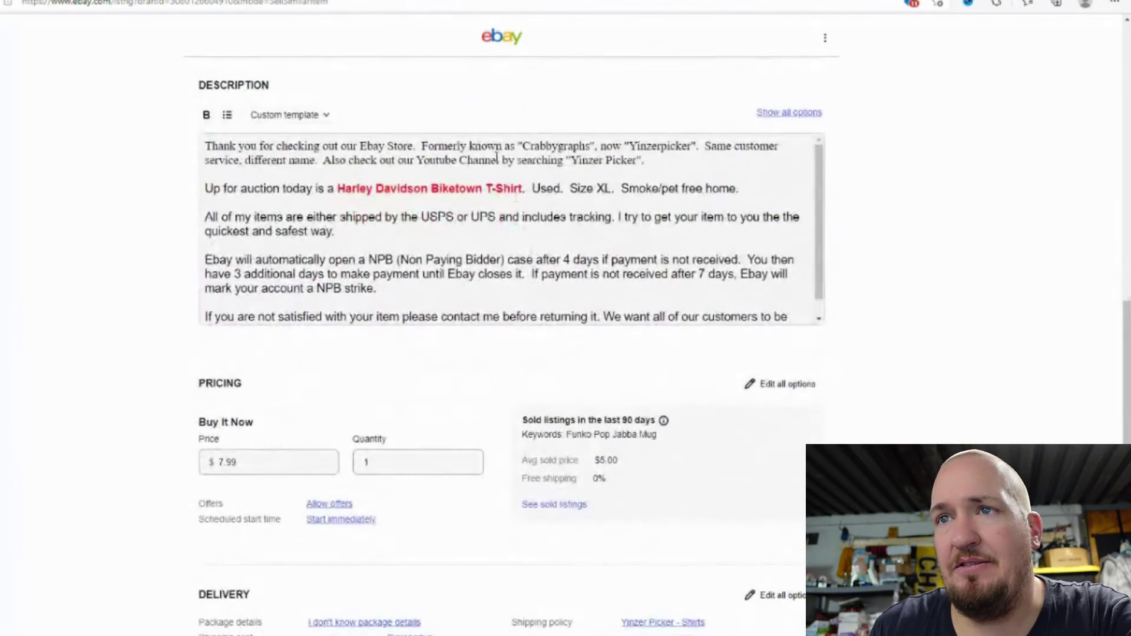
scroll(472, 321, up, 2)
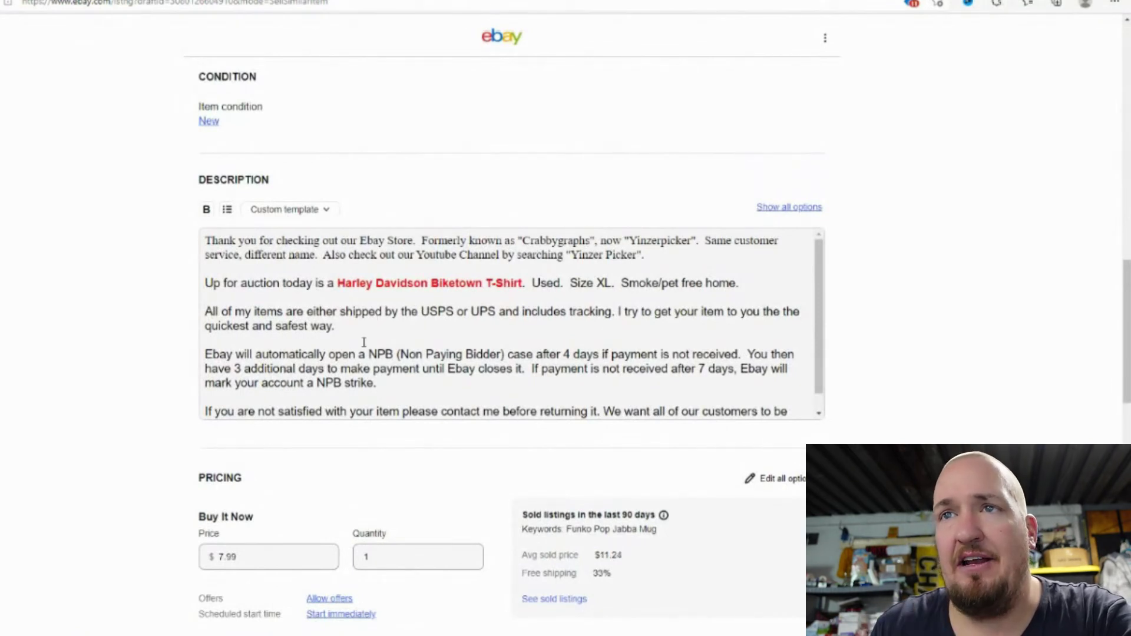
scroll(374, 340, up, 2)
scroll(373, 339, up, 10)
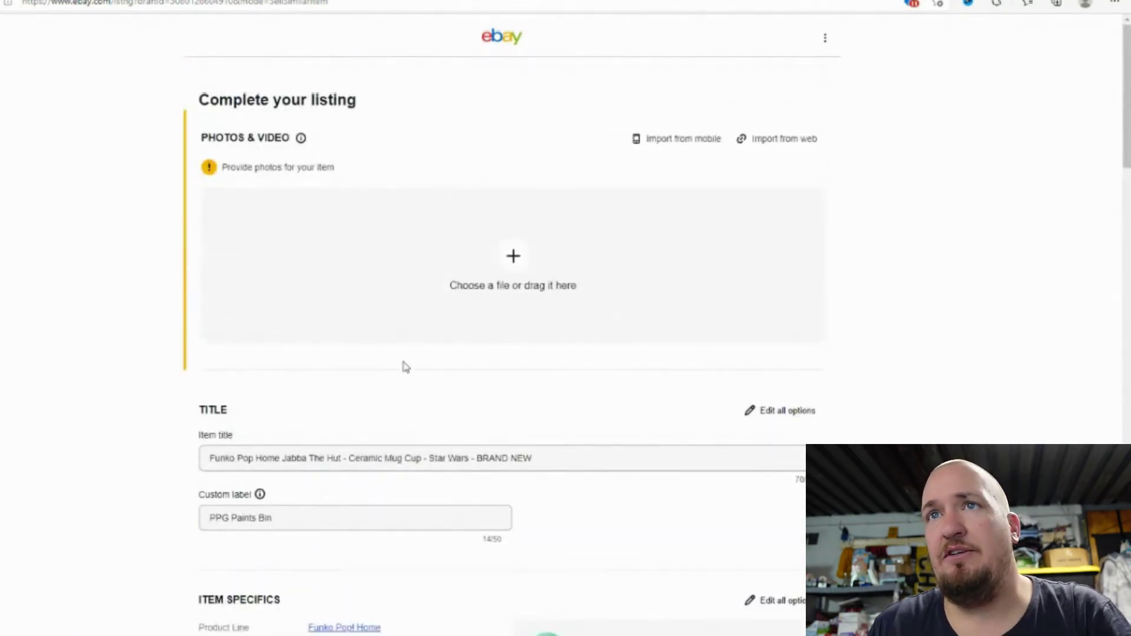
Step: Copy the mug title and paste it over the T-shirt name in the description
scroll(404, 365, down, 3)
drag(469, 270, 130, 323)
key(ctrl+c)
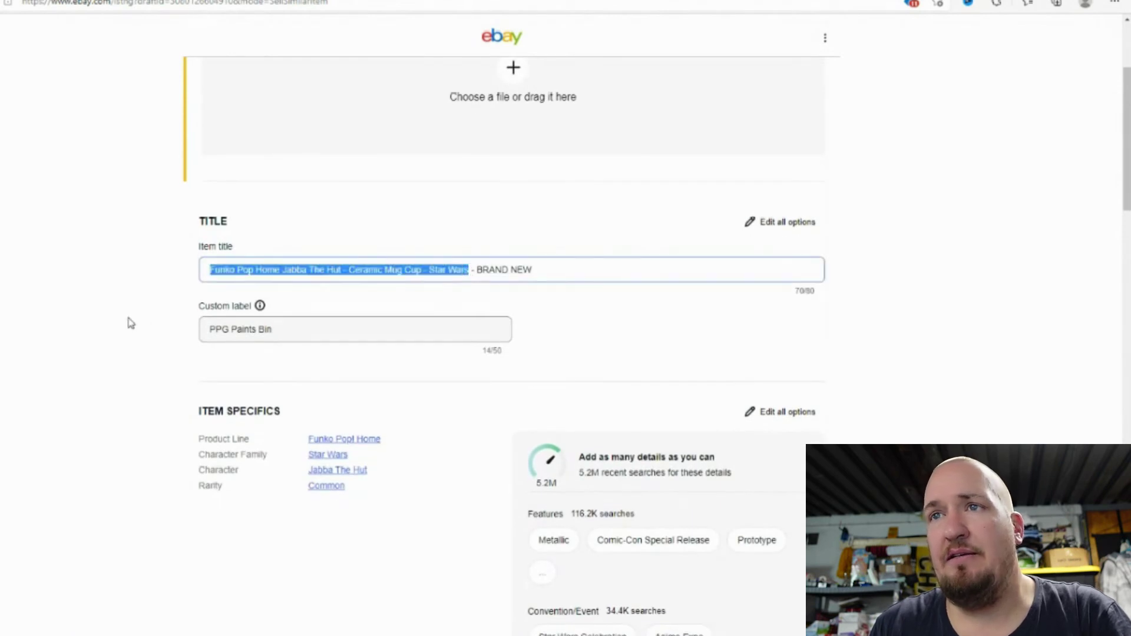
scroll(302, 374, down, 20)
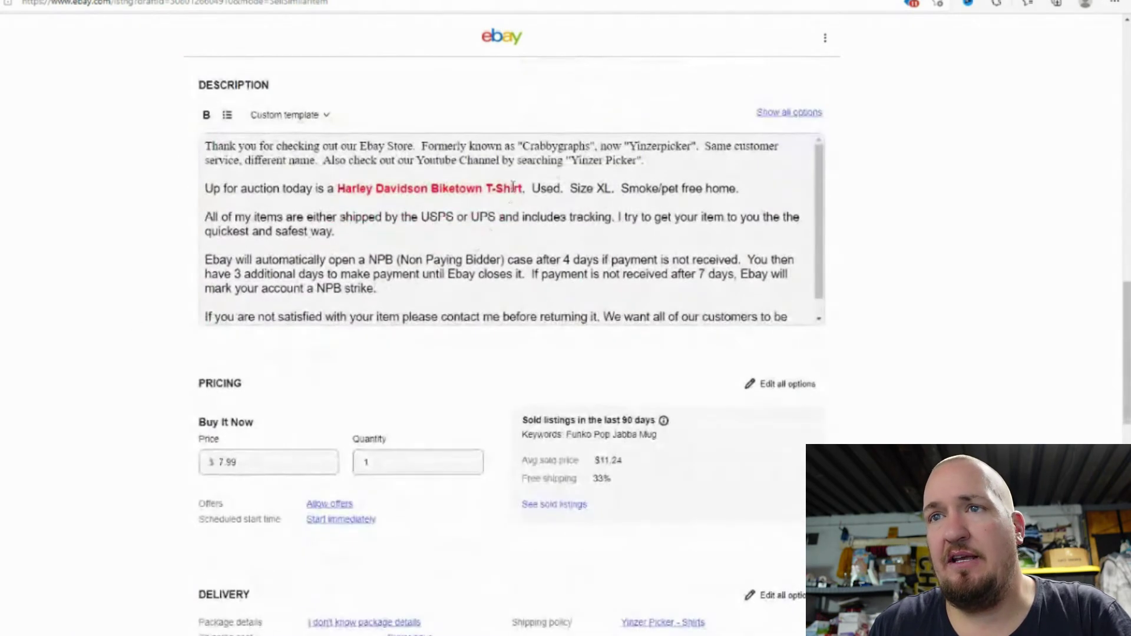
drag(522, 194, 334, 198)
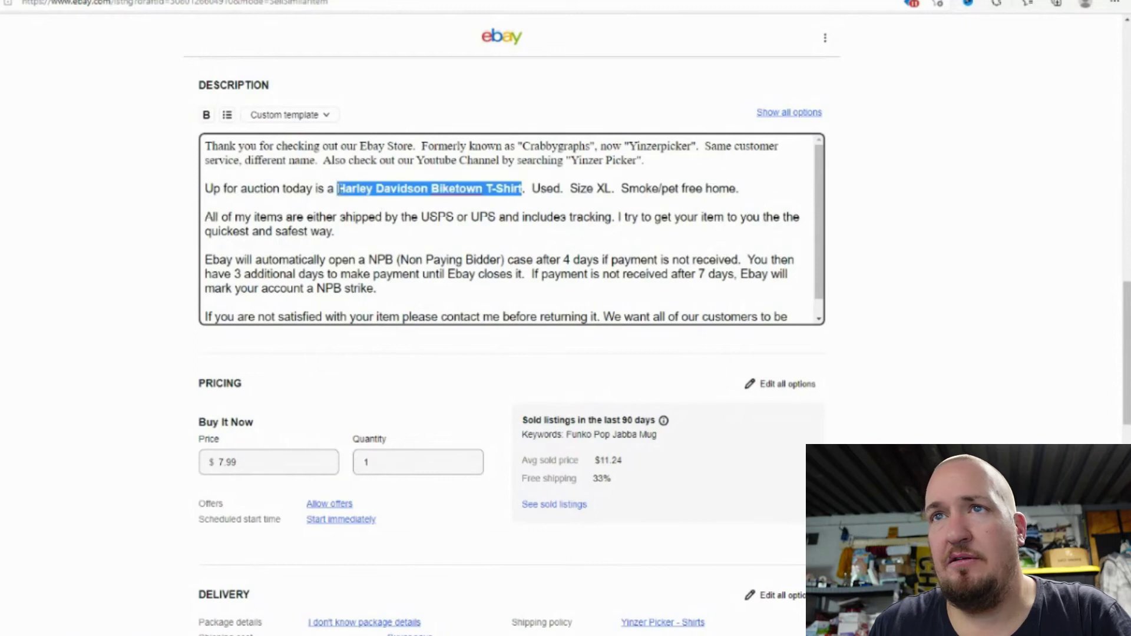
key(ctrl+v)
Step: Replace 'Used. Size XL' in the description with 'Brand new in box'
click(698, 190)
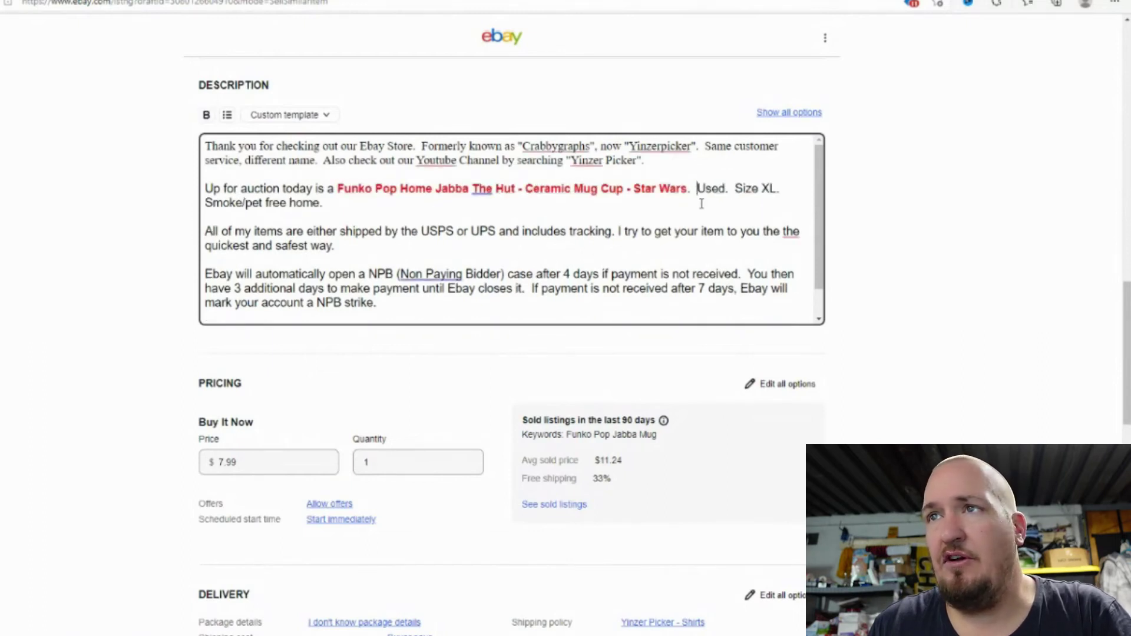
scroll(714, 197, up, 3)
scroll(714, 196, down, 2)
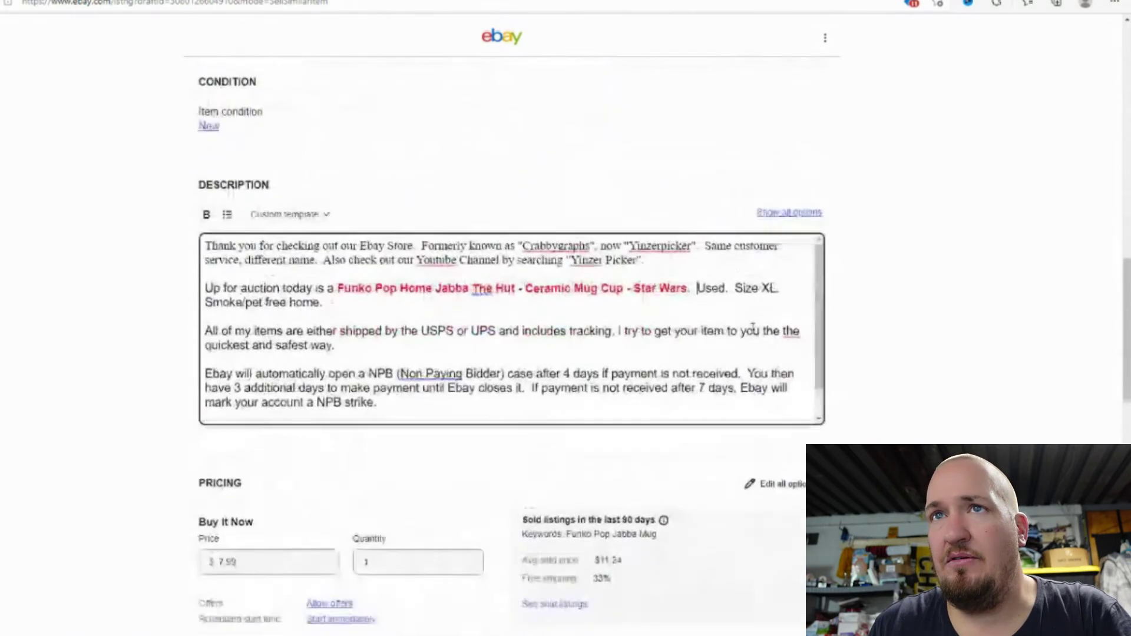
drag(774, 283, 704, 279)
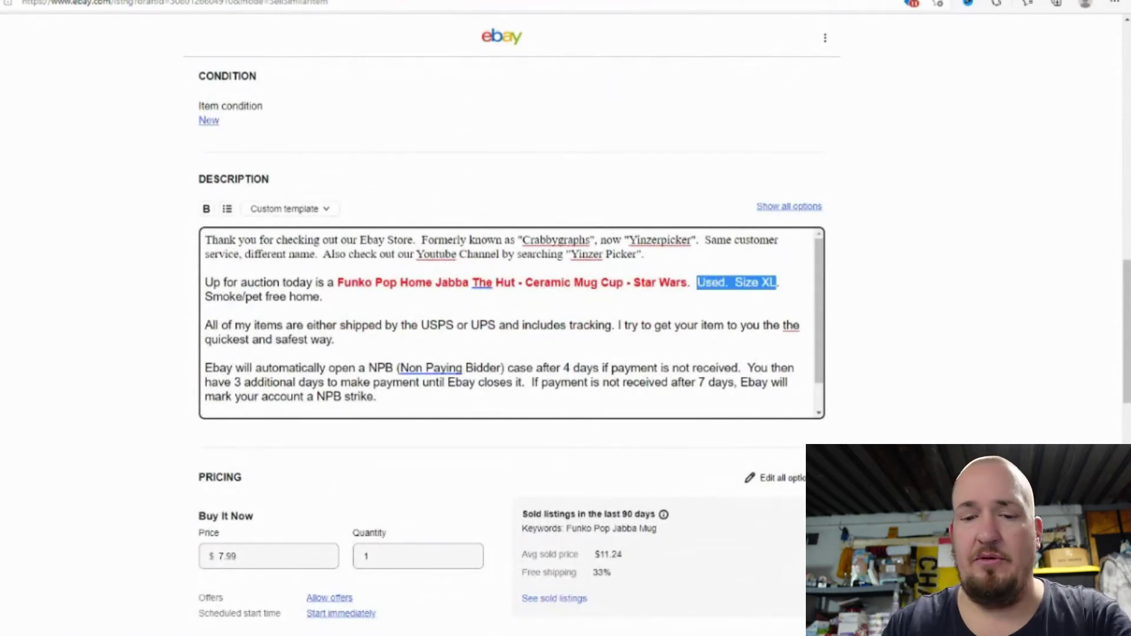
text(Brand new in bo)
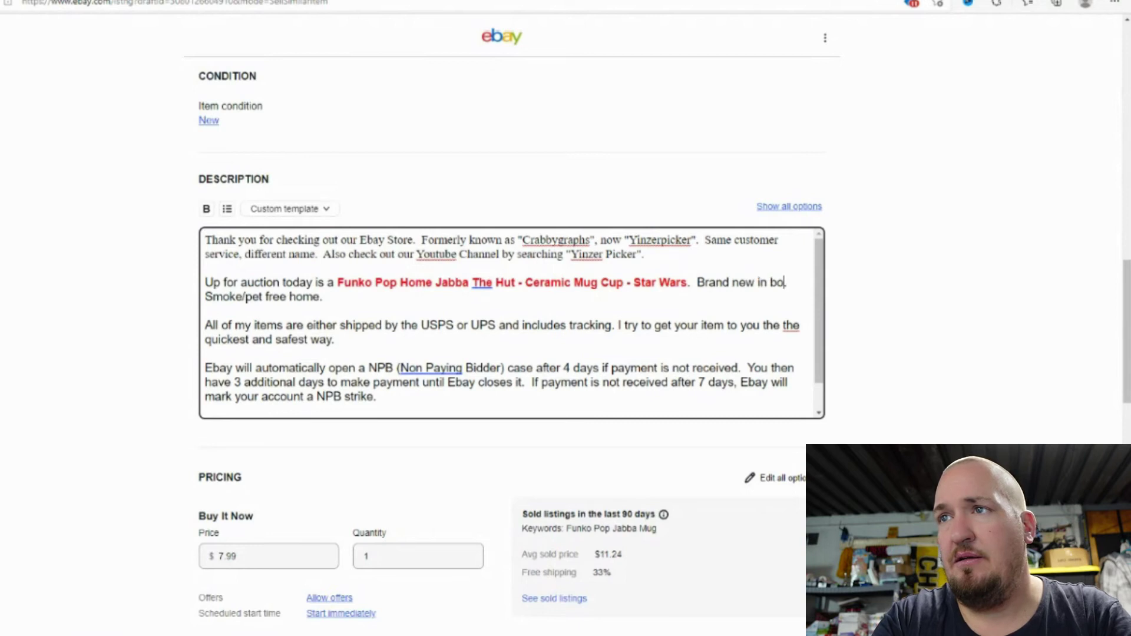
text(x.)
scroll(606, 266, down, 2)
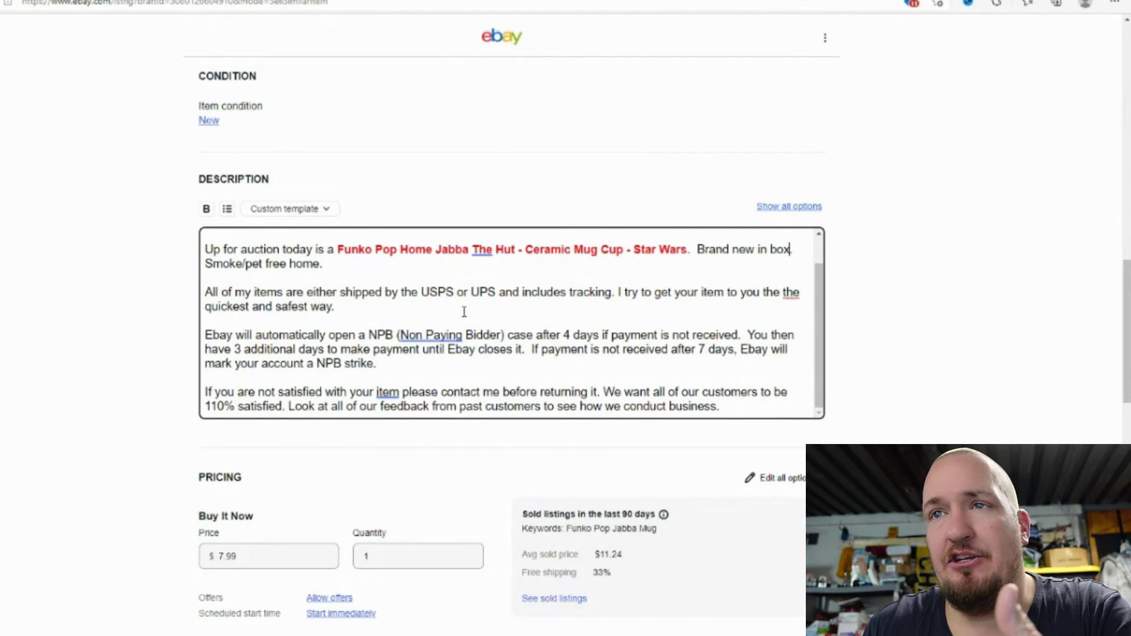
scroll(647, 334, down, 5)
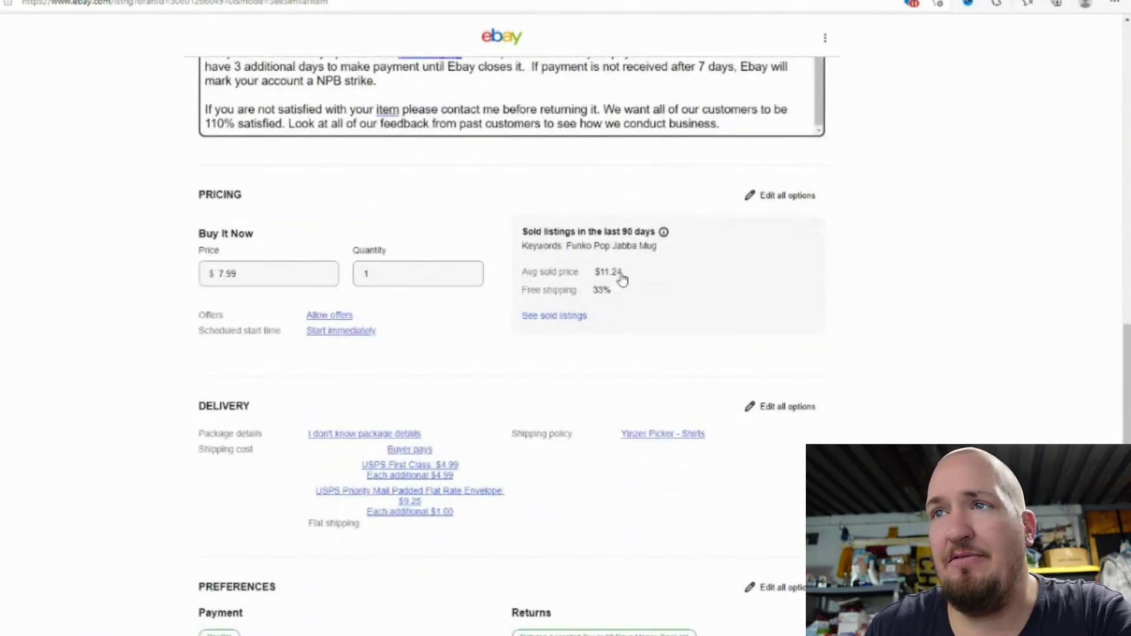
Step: Change the Buy It Now price from $7.99 to $8.24
drag(300, 274, 196, 297)
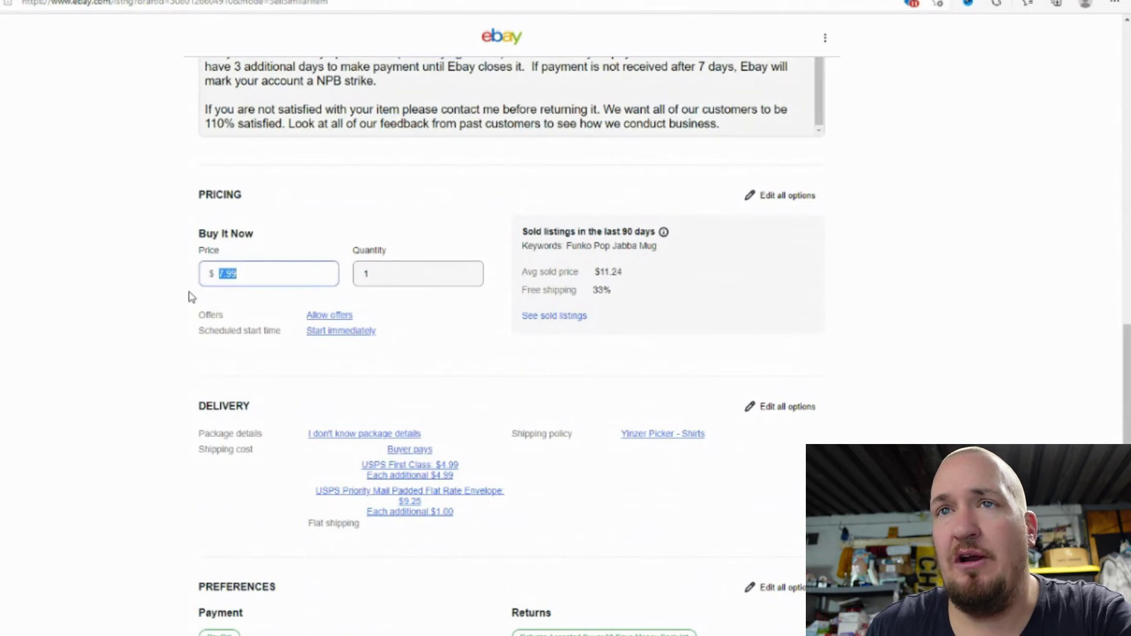
text(8.24)
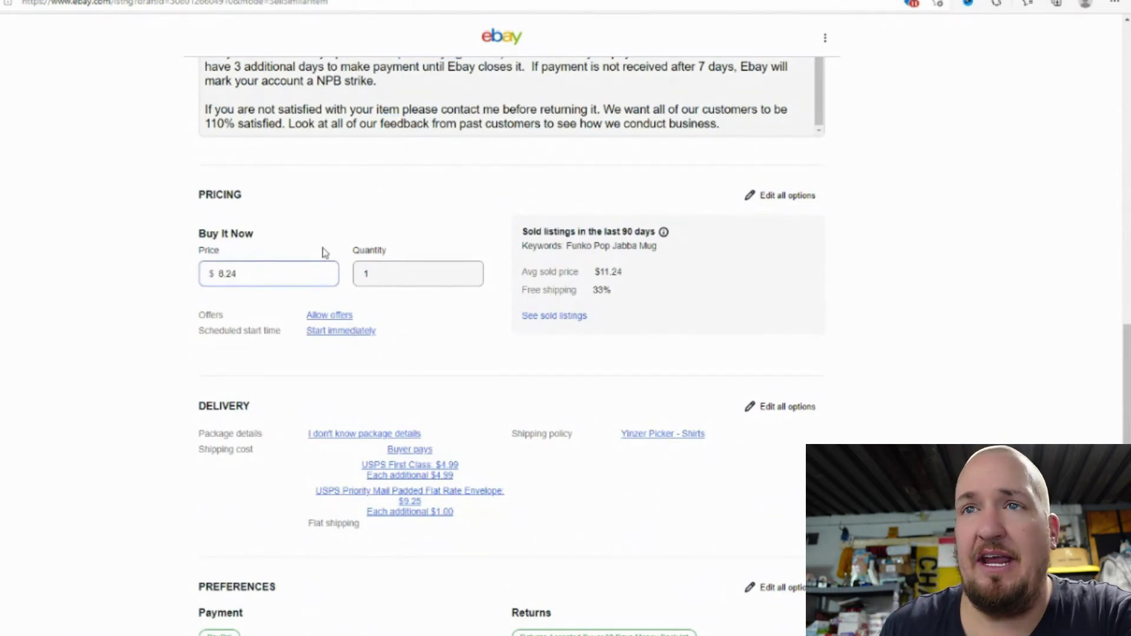
scroll(323, 252, down, 2)
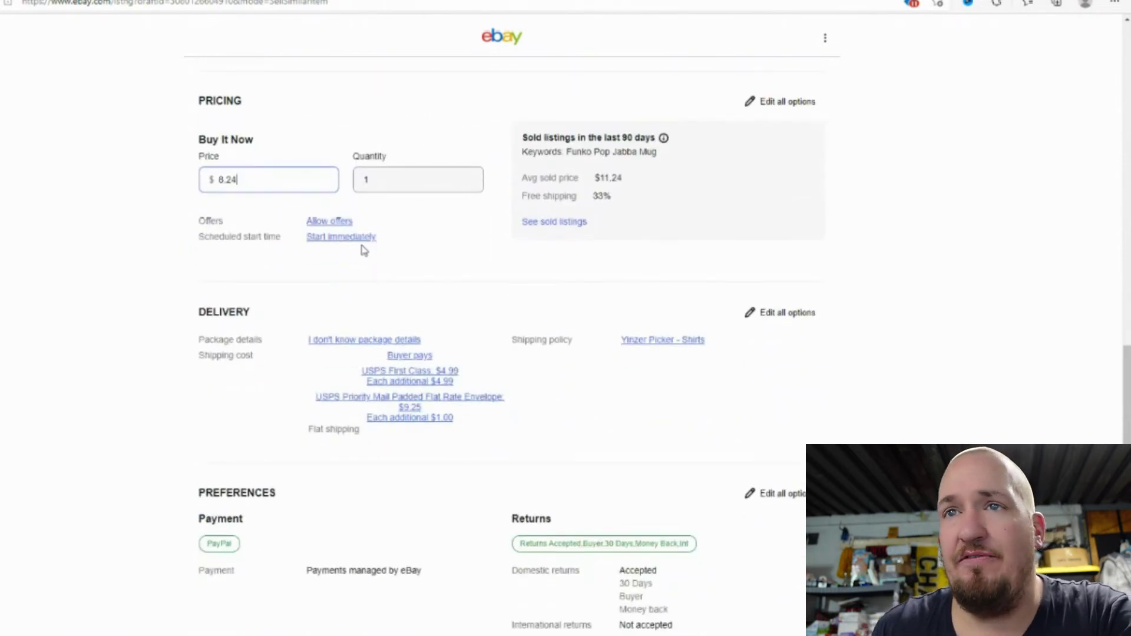
Step: Choose the Flat USPS Priority $9.99 shipping policy for delivery
click(786, 317)
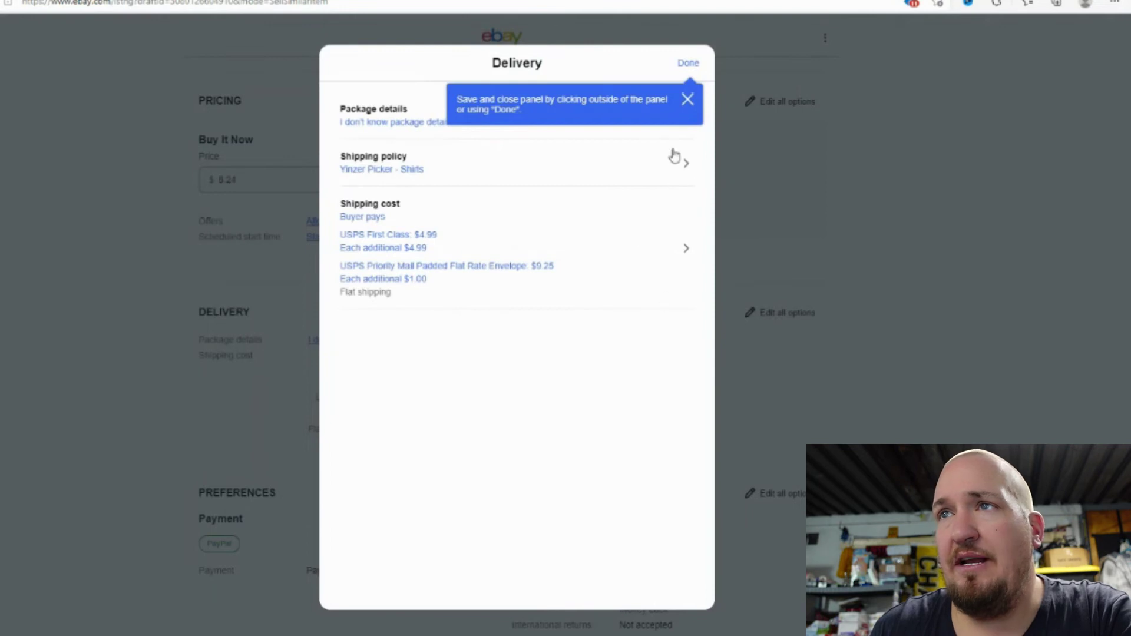
click(687, 100)
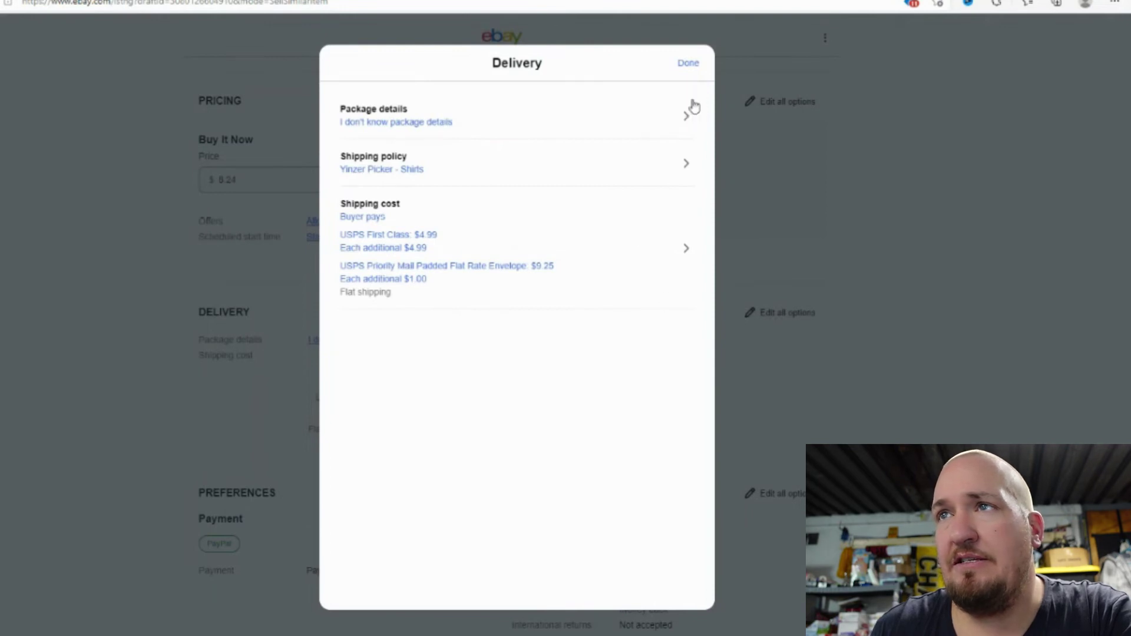
click(685, 168)
scroll(591, 313, down, 2)
scroll(591, 312, down, 2)
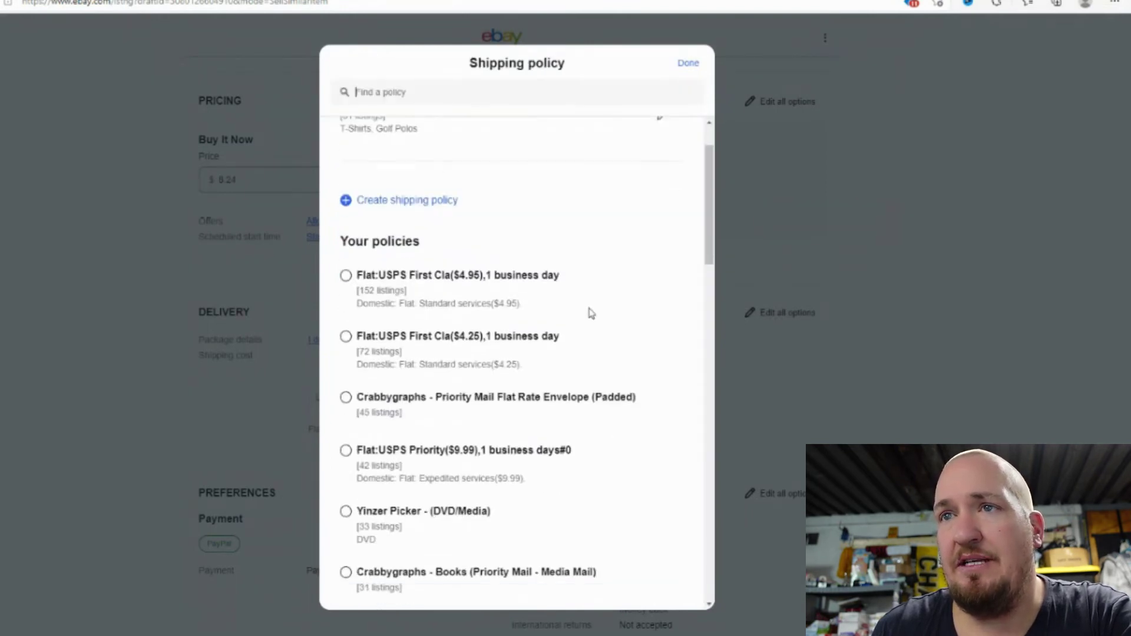
click(346, 377)
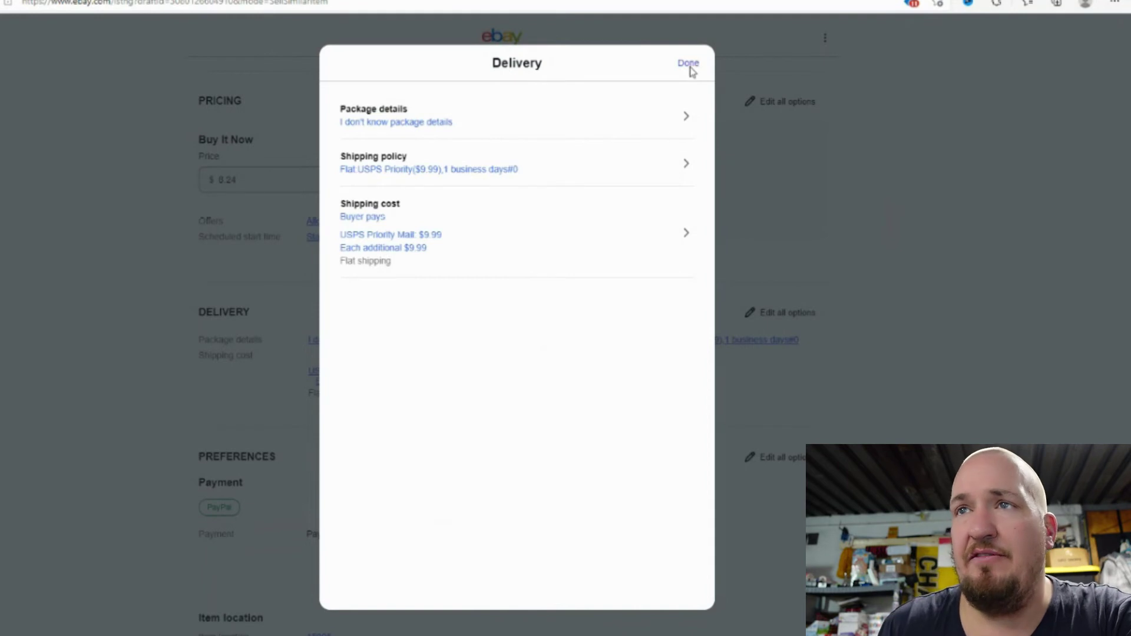
Step: Override the each-additional-item shipping cost to $4.50 and save
click(680, 238)
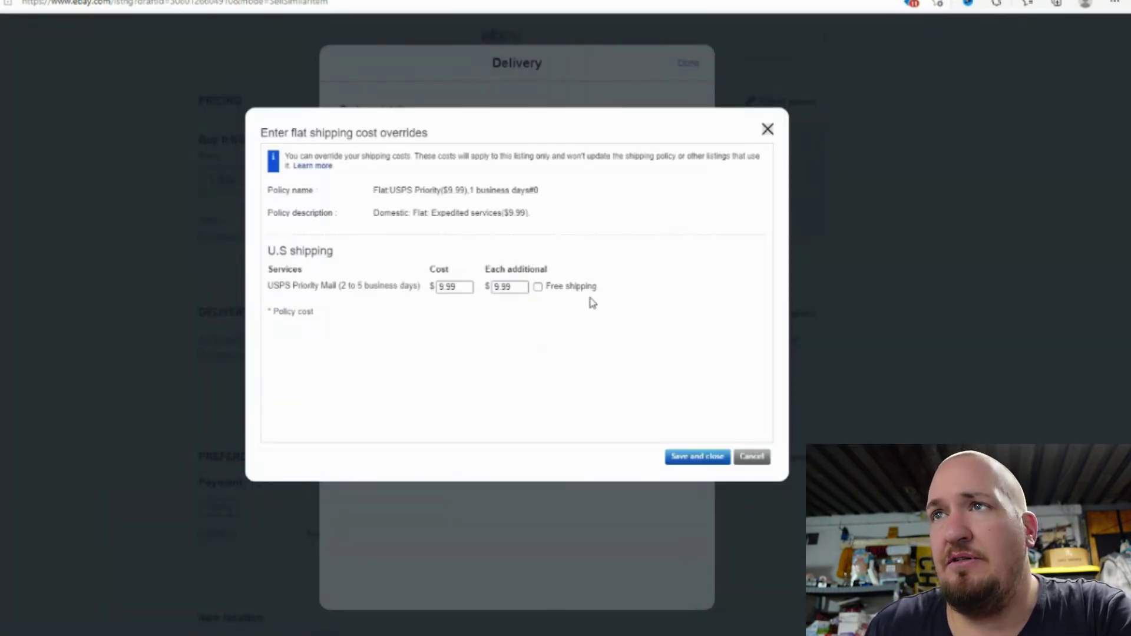
drag(521, 289, 400, 304)
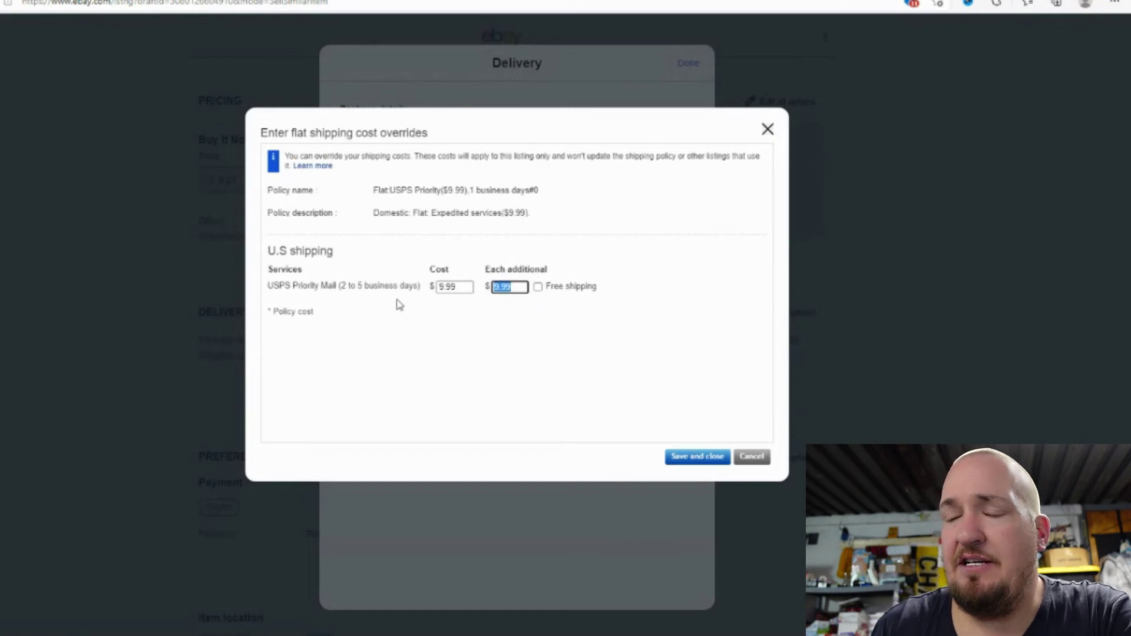
text(4.50)
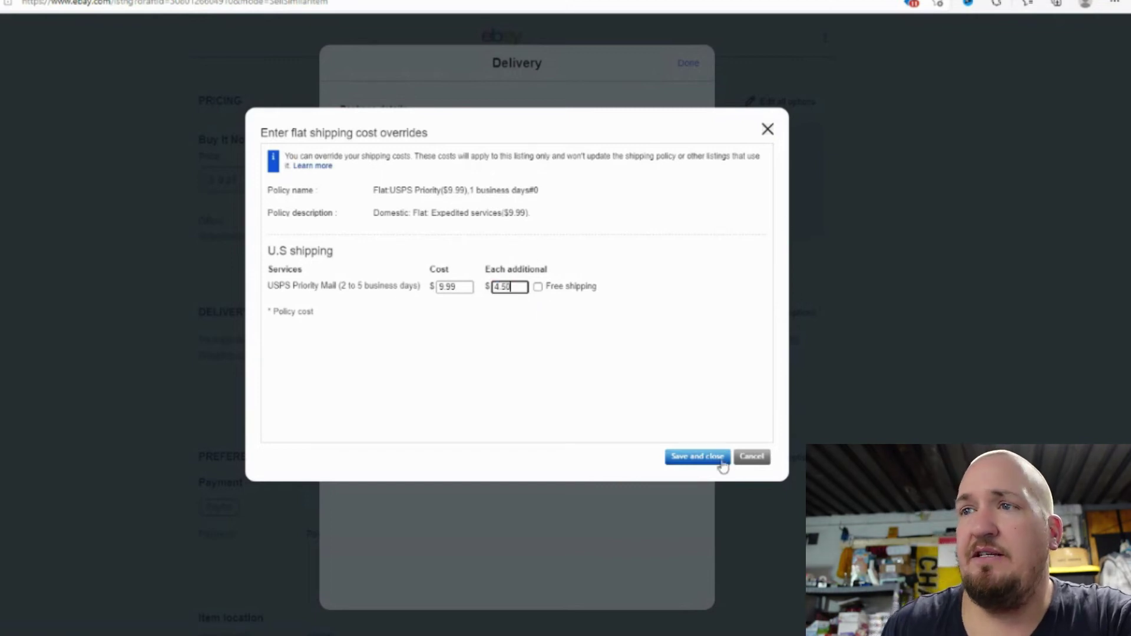
click(706, 463)
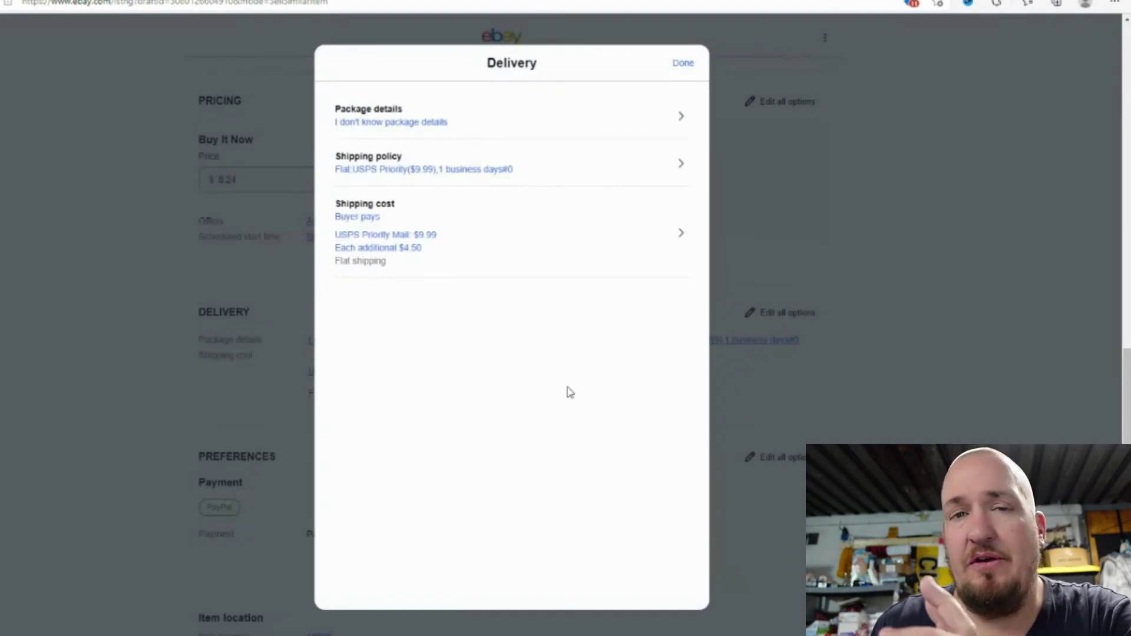
click(685, 64)
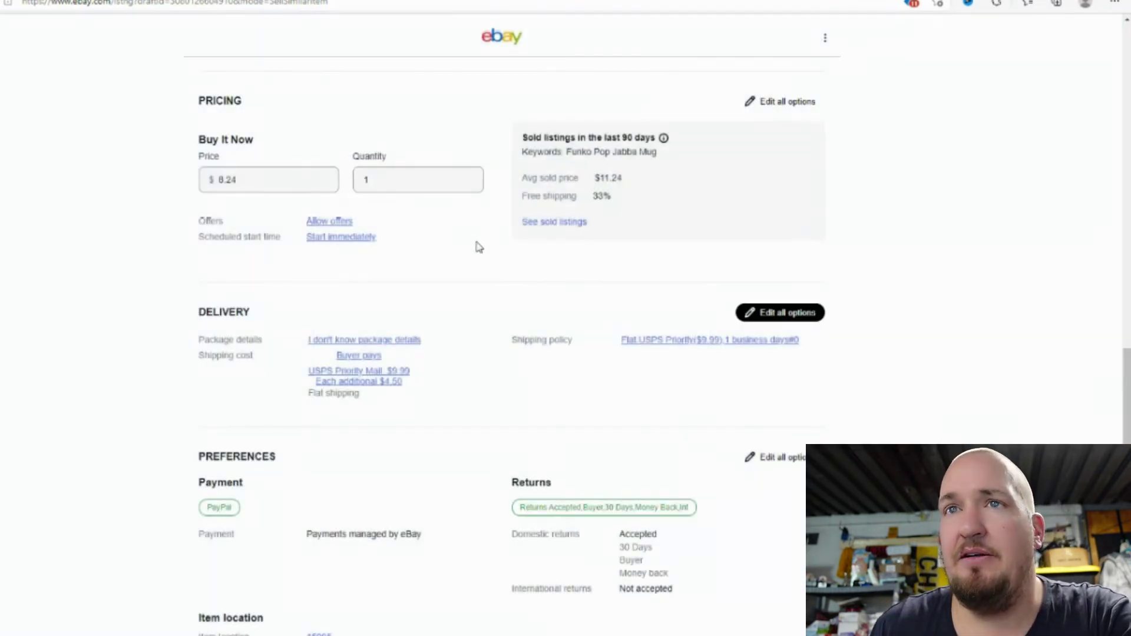
scroll(403, 187, down, 2)
scroll(561, 225, up, 2)
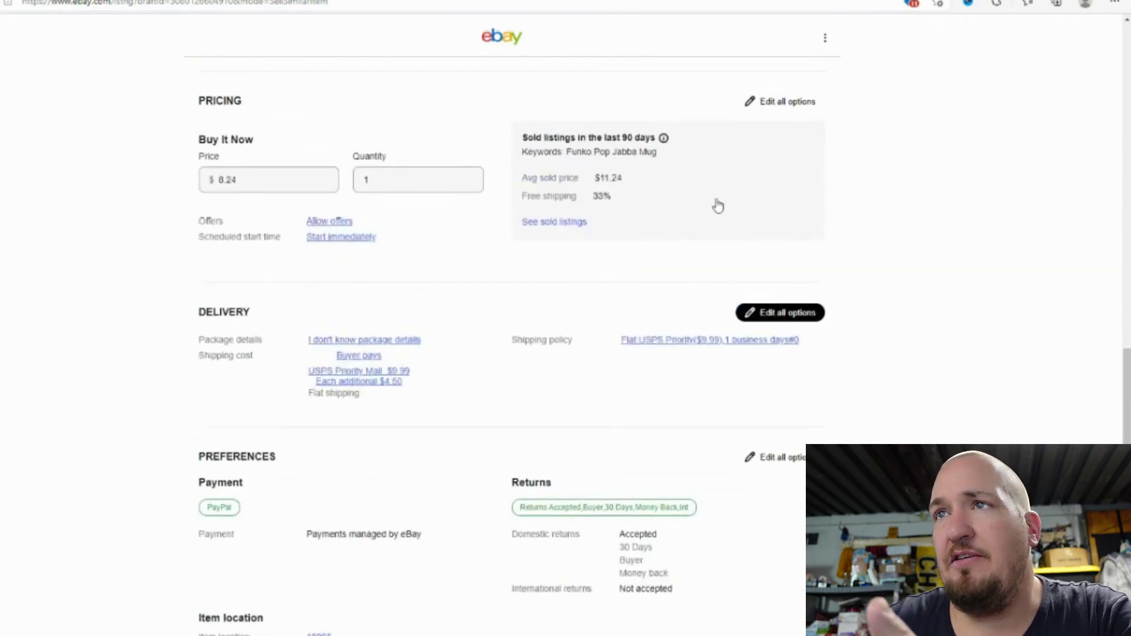
click(767, 101)
scroll(554, 264, down, 1)
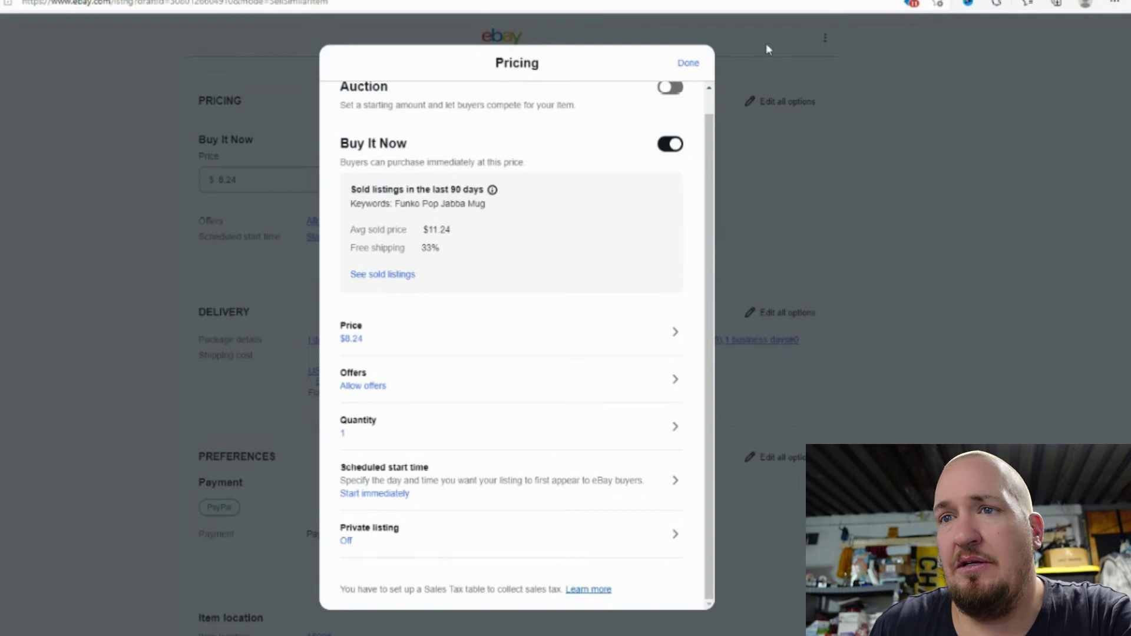
click(688, 63)
scroll(644, 169, down, 8)
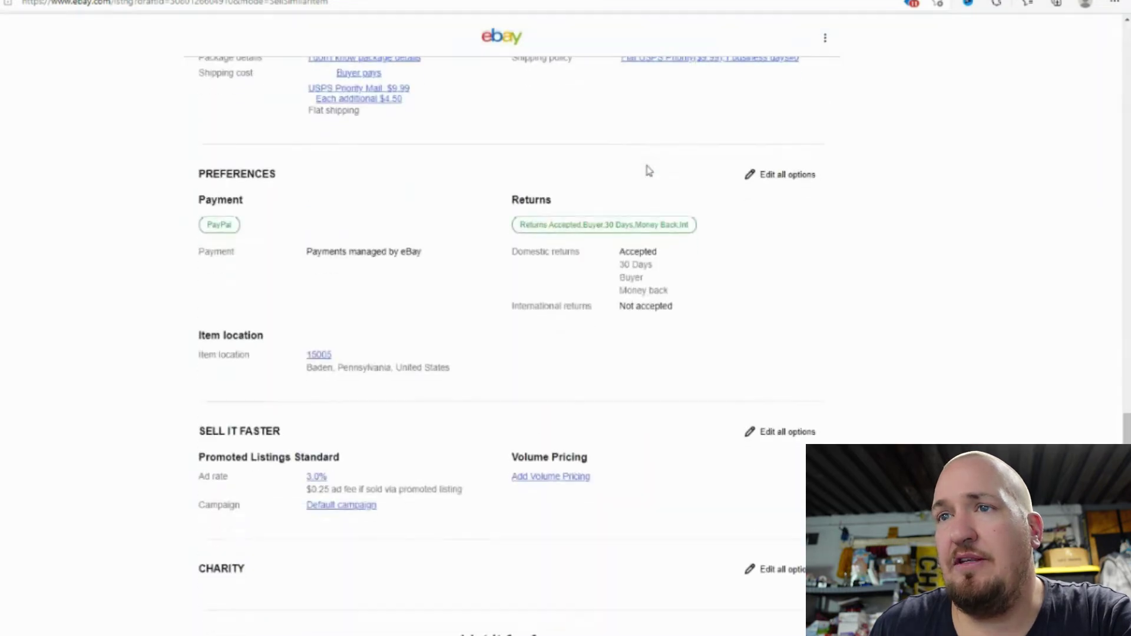
scroll(650, 174, up, 2)
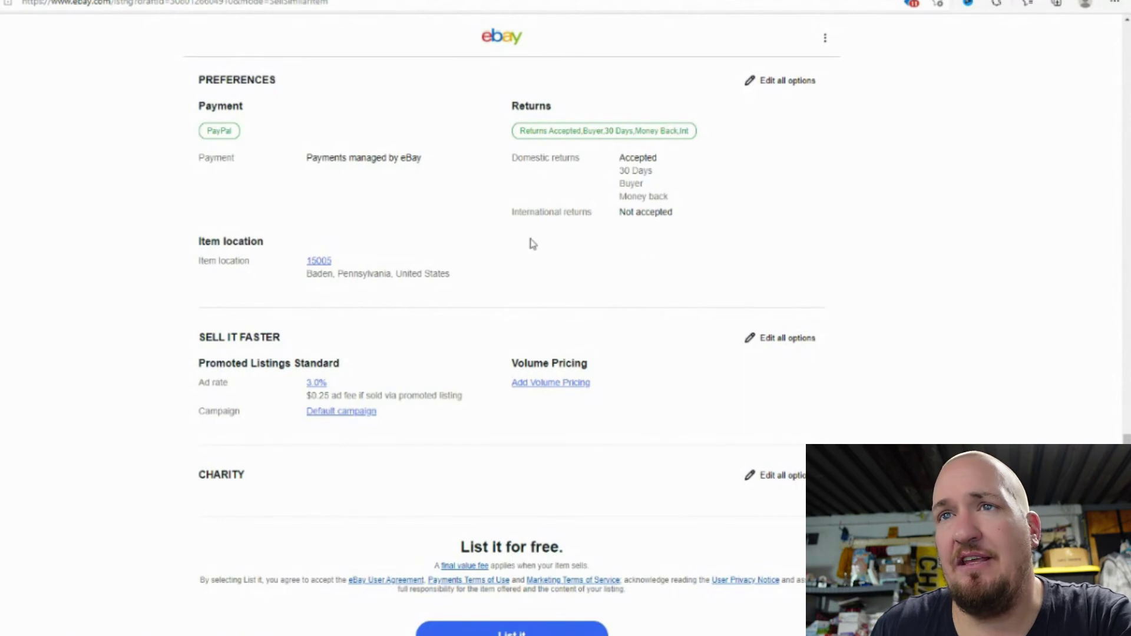
scroll(529, 242, down, 2)
scroll(486, 293, up, 2)
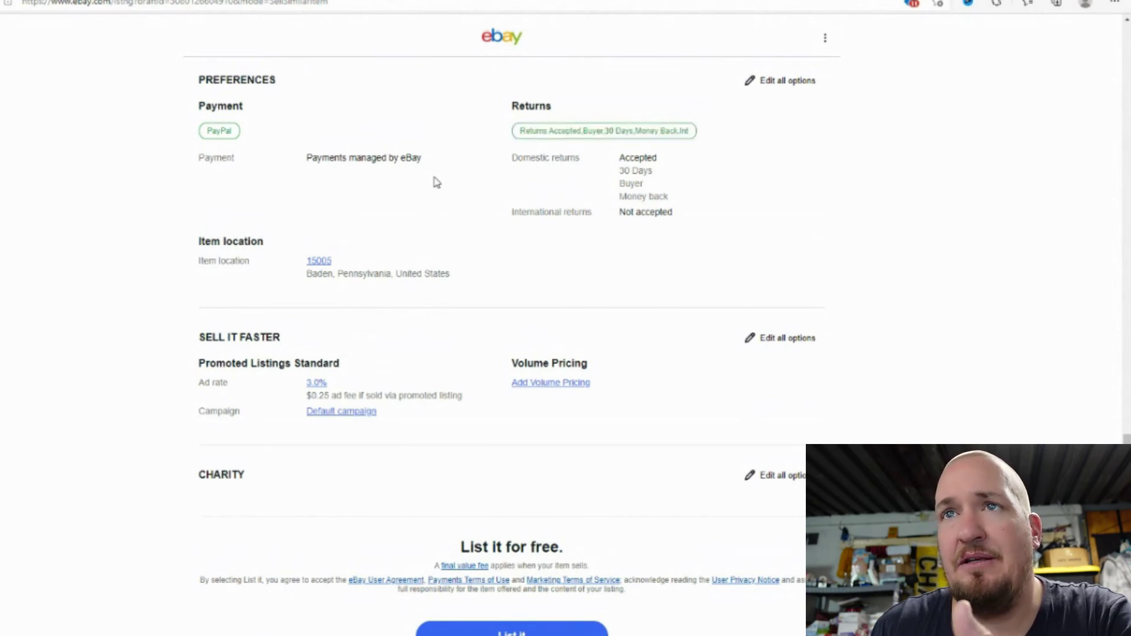
scroll(438, 180, down, 2)
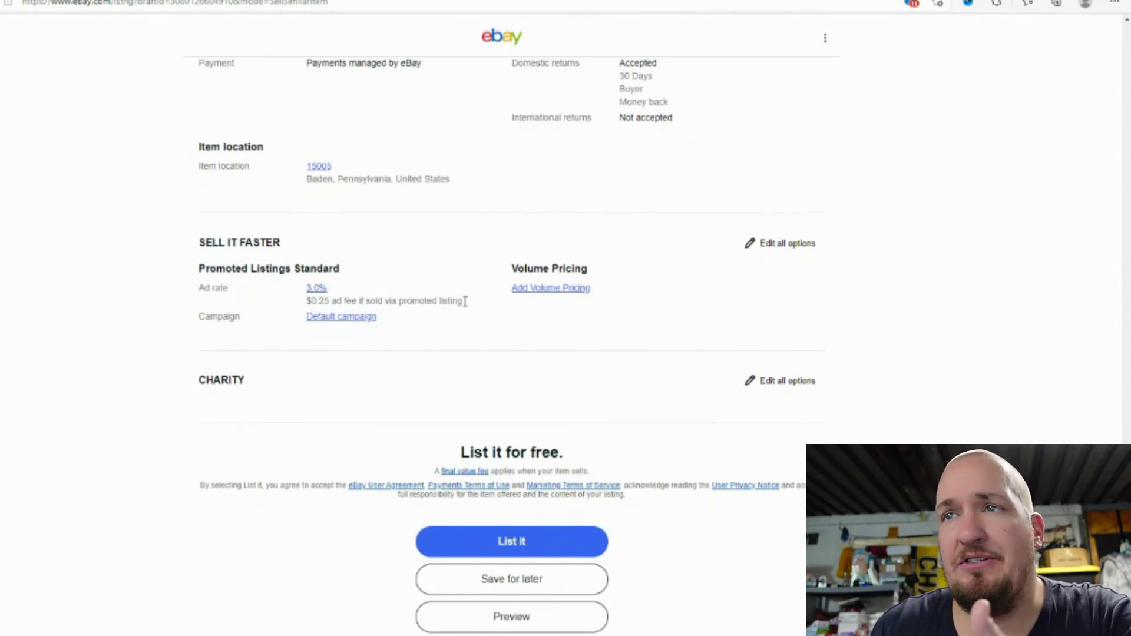
Step: Turn on volume pricing: 10% off for 2, 15% for 3, 20% for 4 or more
click(559, 289)
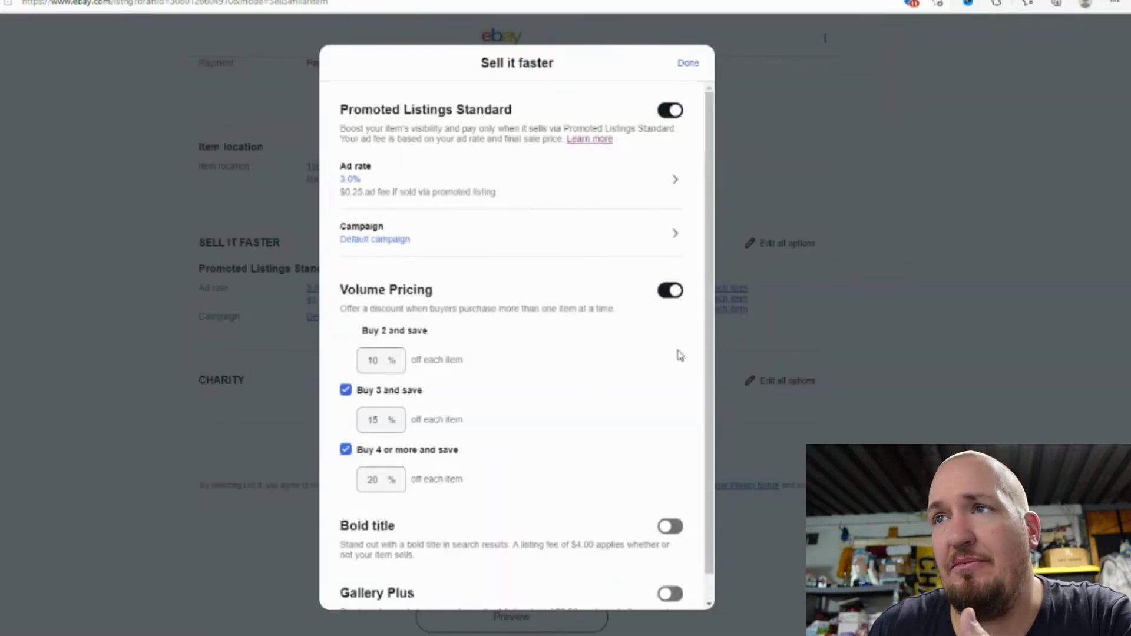
click(669, 291)
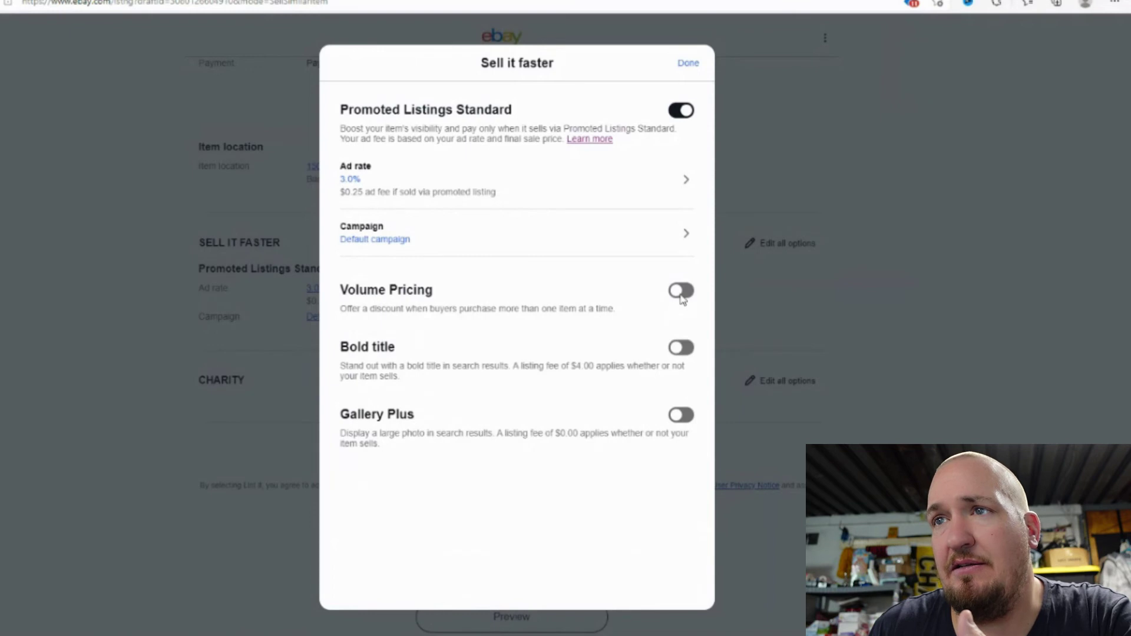
click(677, 292)
scroll(619, 355, down, 1)
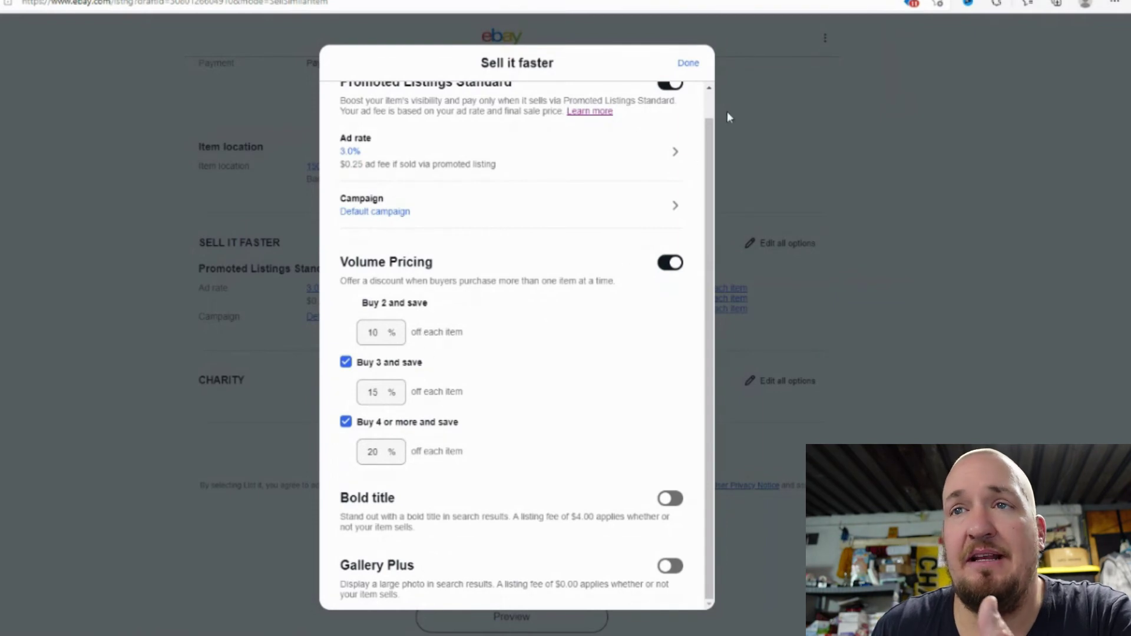
click(683, 65)
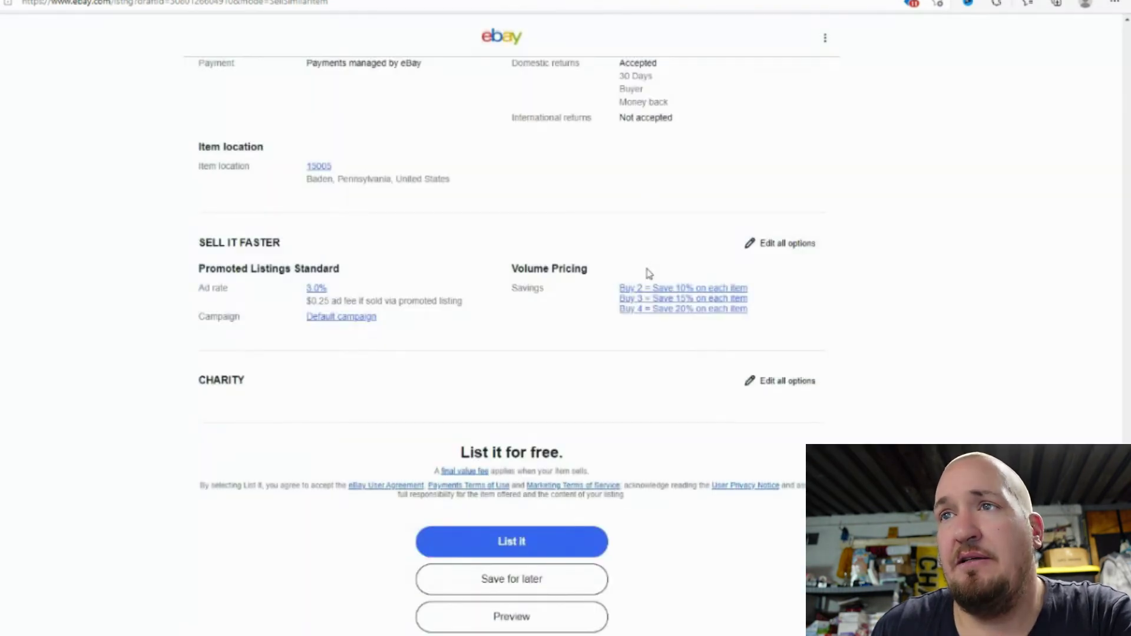
scroll(646, 273, down, 2)
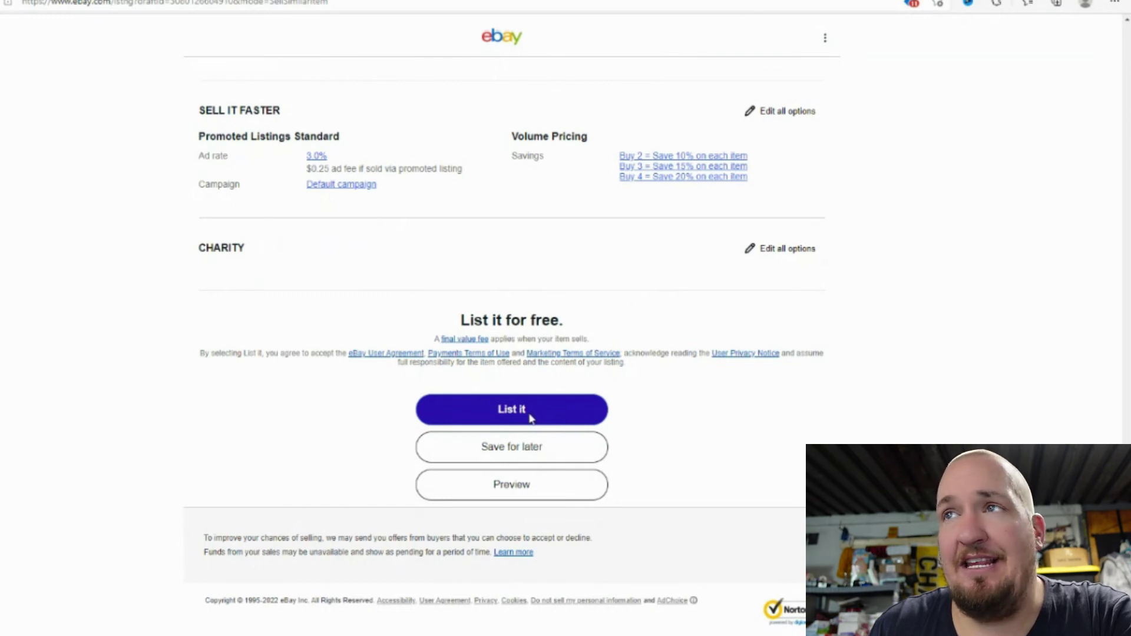
Step: Upload the boxed Funko Star Wars Jabba the Hutt mug image as the listing's main photo
click(496, 416)
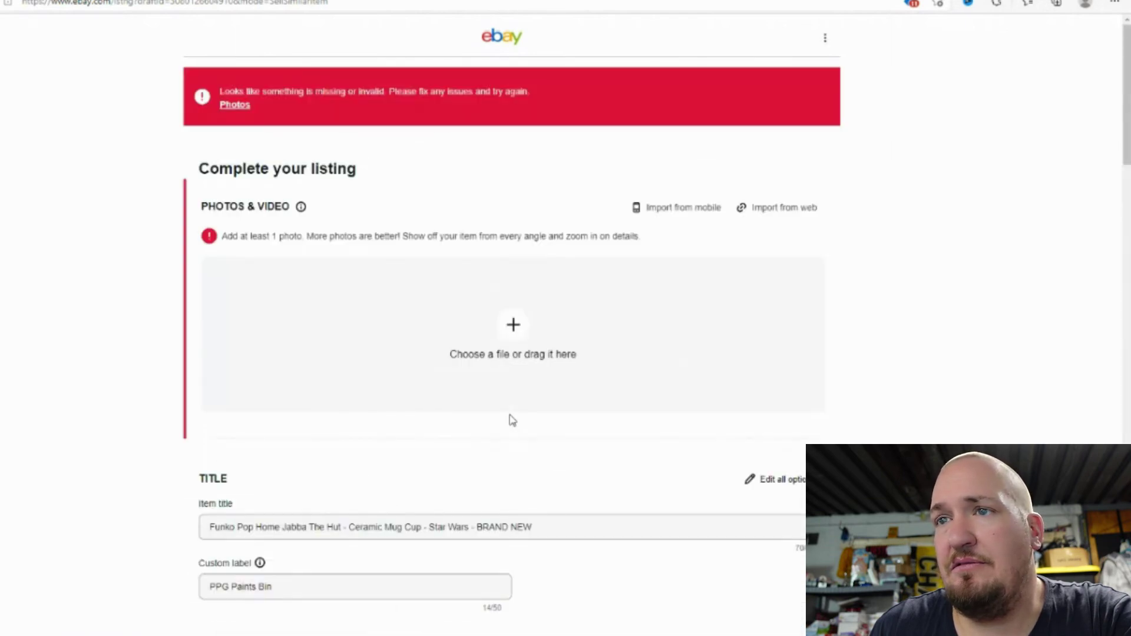
click(511, 328)
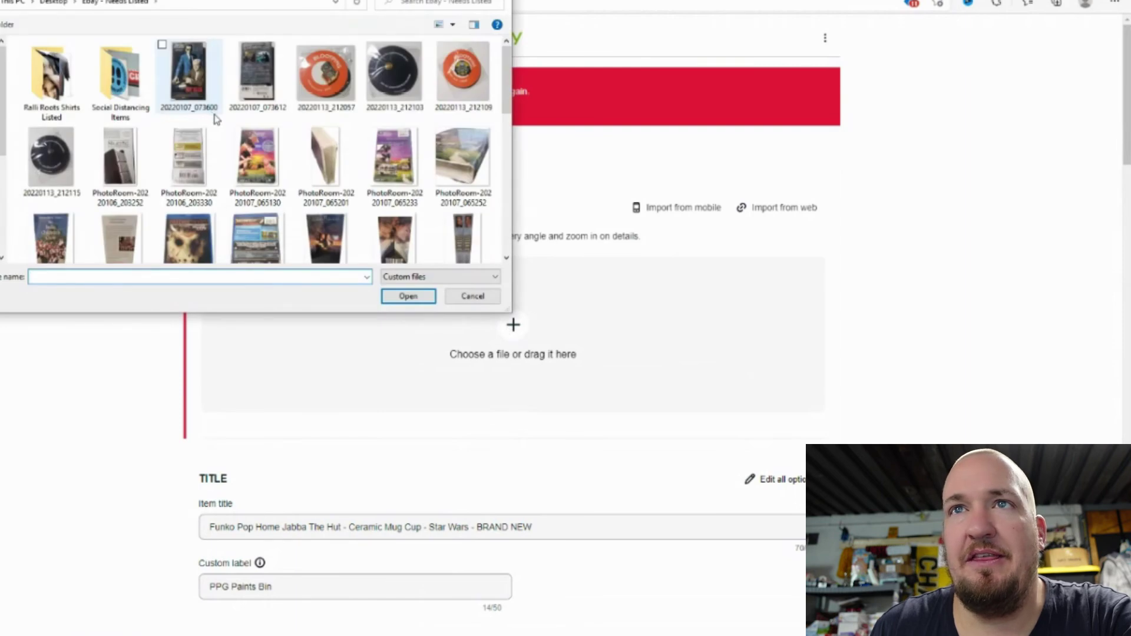
scroll(215, 119, down, 10)
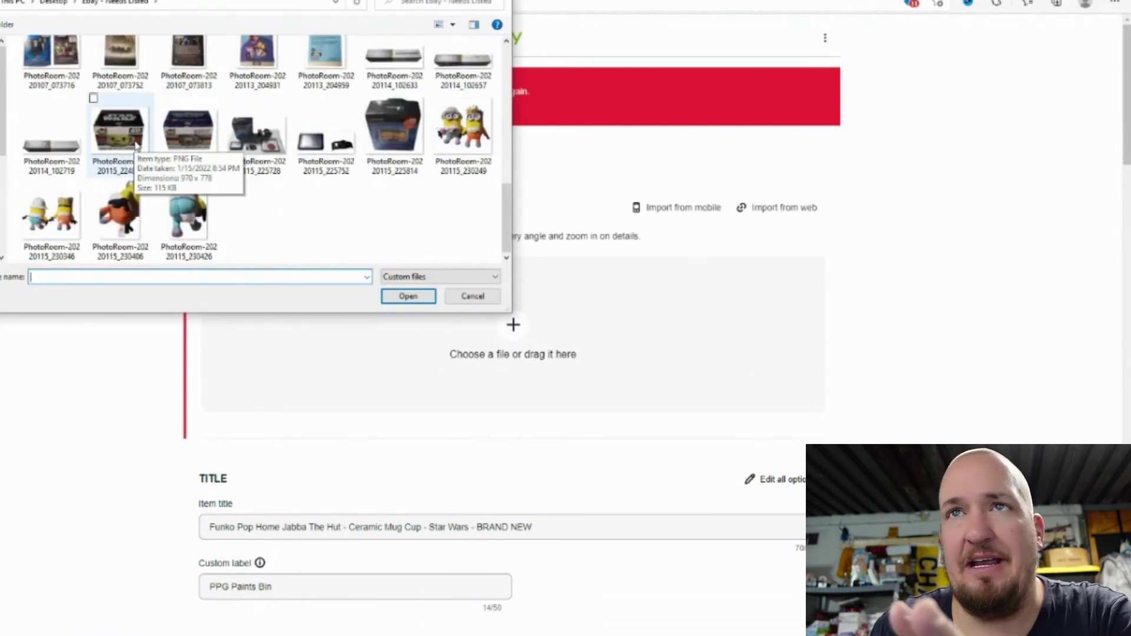
key(Escape)
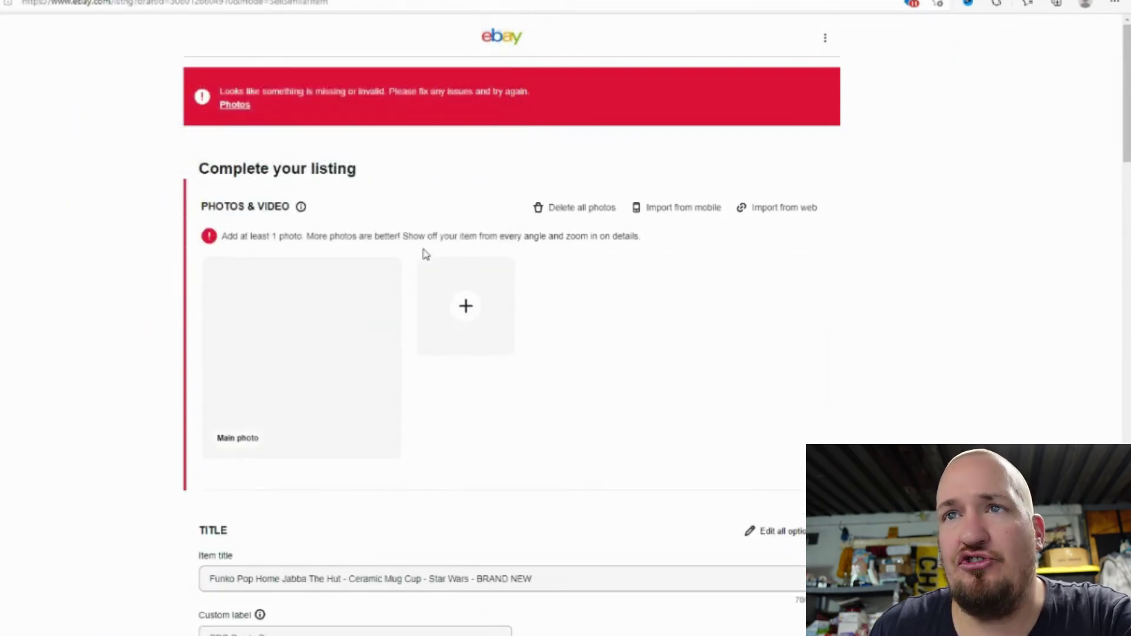
scroll(589, 307, down, 20)
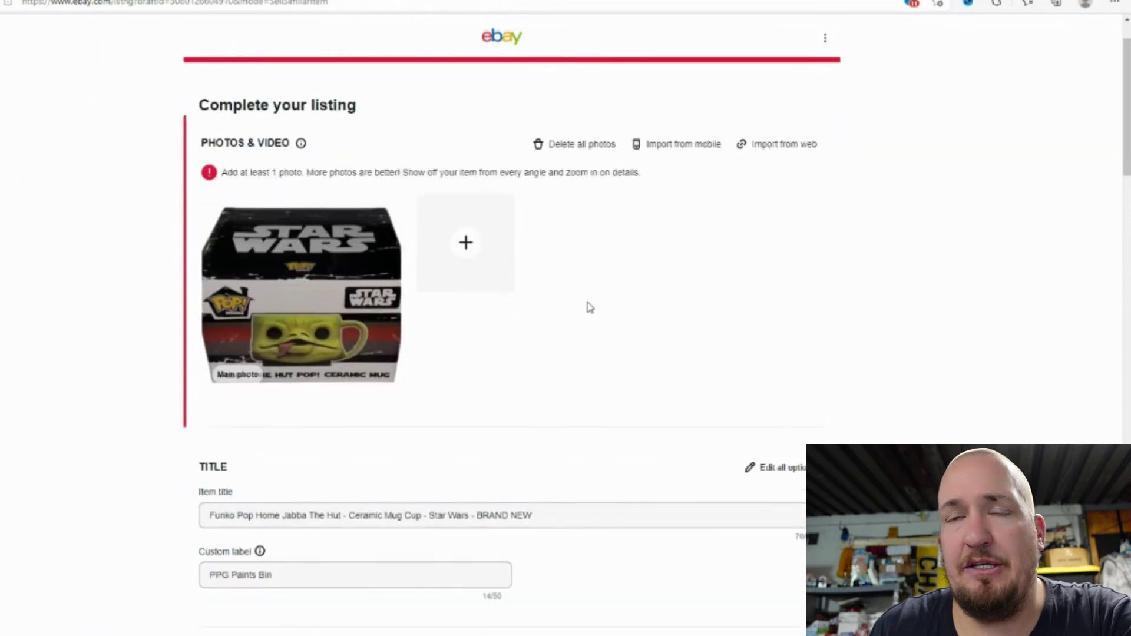
scroll(590, 306, down, 12)
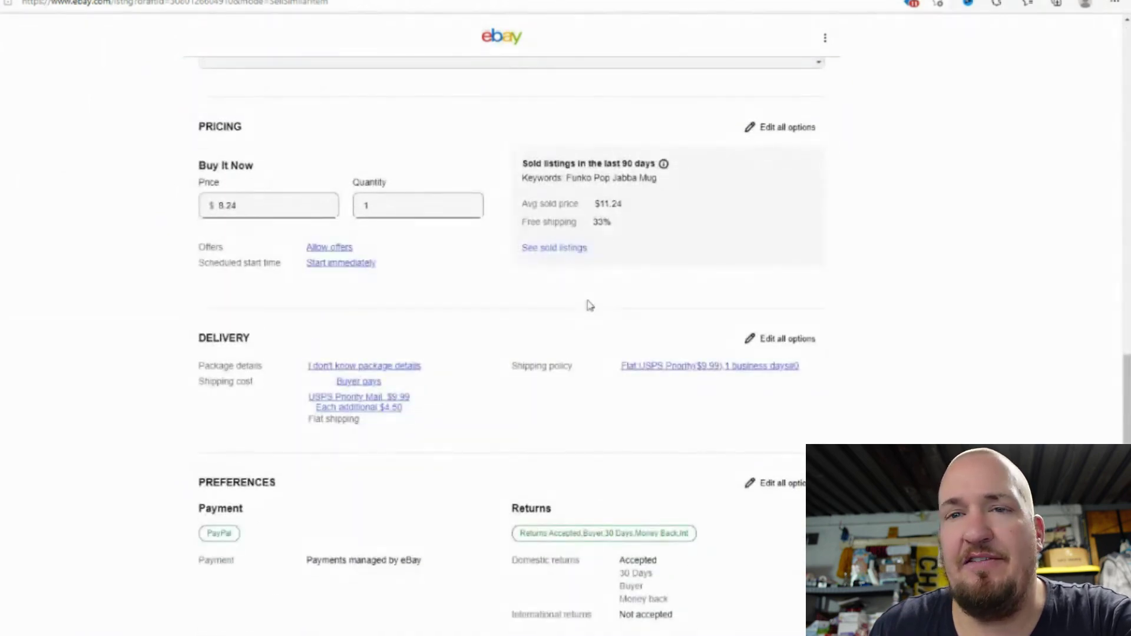
Step: List the completed Jabba mug listing, now with its photo, to make it live
click(522, 413)
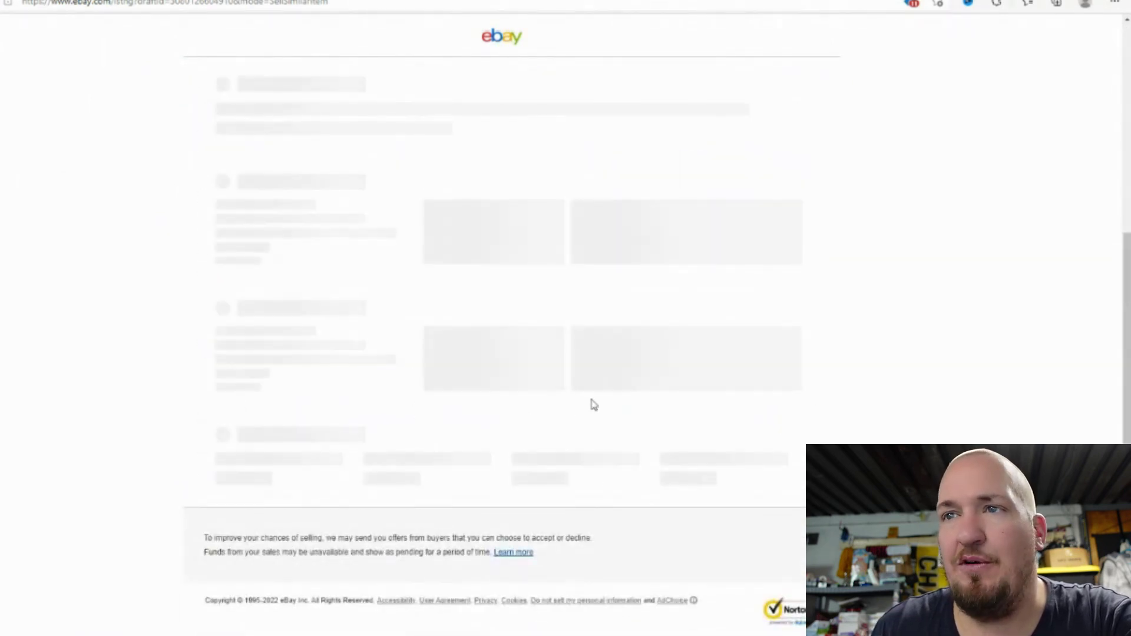